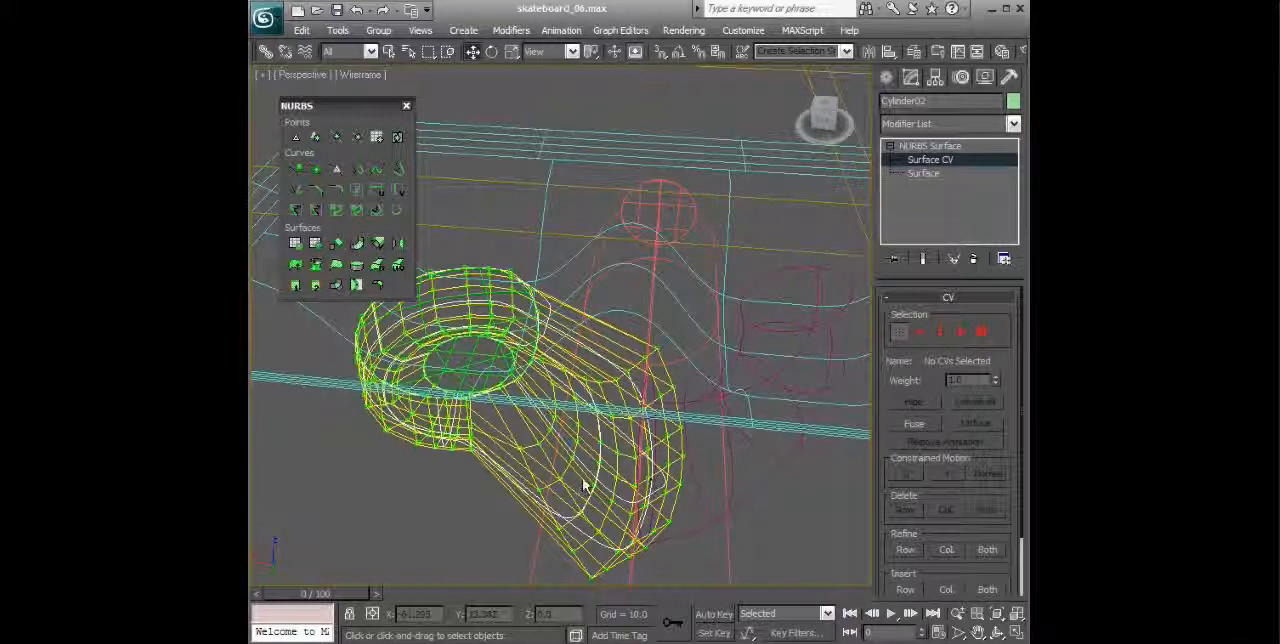
# Step: Show the perspective view with Smooth + Highlights shading
pyautogui.keyDown('alt'); pyautogui.moveTo(675, 457); pyautogui.dragTo(503, 222, button='middle'); pyautogui.keyUp('alt')
pyautogui.click(353, 79)
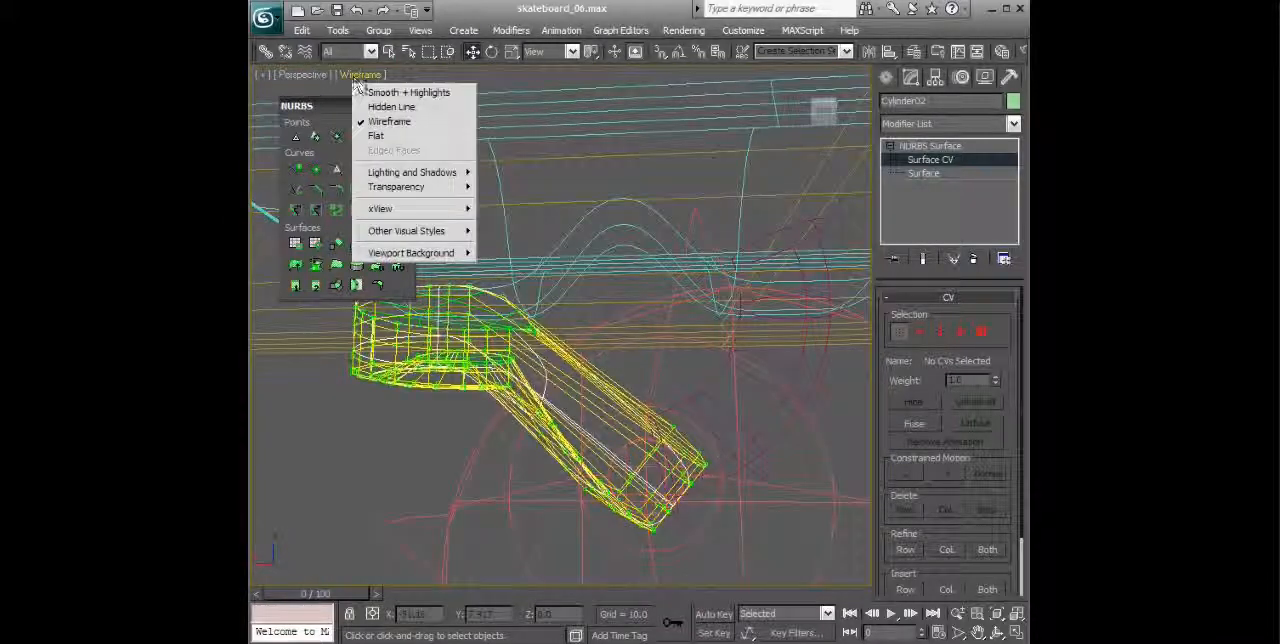
pyautogui.click(367, 92)
pyautogui.moveTo(613, 309)
pyautogui.keyDown('alt'); pyautogui.mouseDown(button='middle')
pyautogui.moveTo(672, 337)
pyautogui.moveTo(749, 423)
pyautogui.moveTo(680, 394)
pyautogui.moveTo(792, 313)
pyautogui.mouseUp(button='middle'); pyautogui.keyUp('alt')
# Step: Reparameterize the red axle cylinder's surface using Chord Length
pyautogui.click(932, 147)
pyautogui.click(758, 356)
pyautogui.keyDown('alt'); pyautogui.moveTo(748, 424); pyautogui.dragTo(826, 418, button='middle'); pyautogui.keyUp('alt')
pyautogui.moveTo(990, 522); pyautogui.dragTo(989, 203)
pyautogui.moveTo(984, 547); pyautogui.dragTo(991, 441)
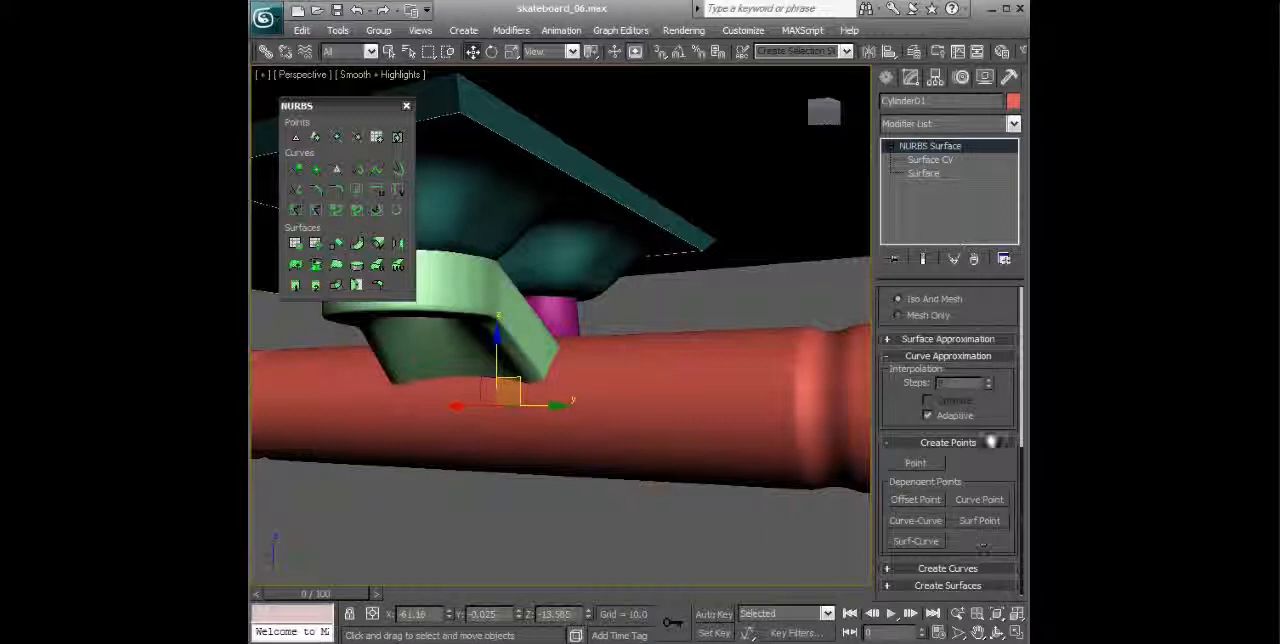
pyautogui.click(922, 174)
pyautogui.moveTo(986, 561); pyautogui.dragTo(998, 216)
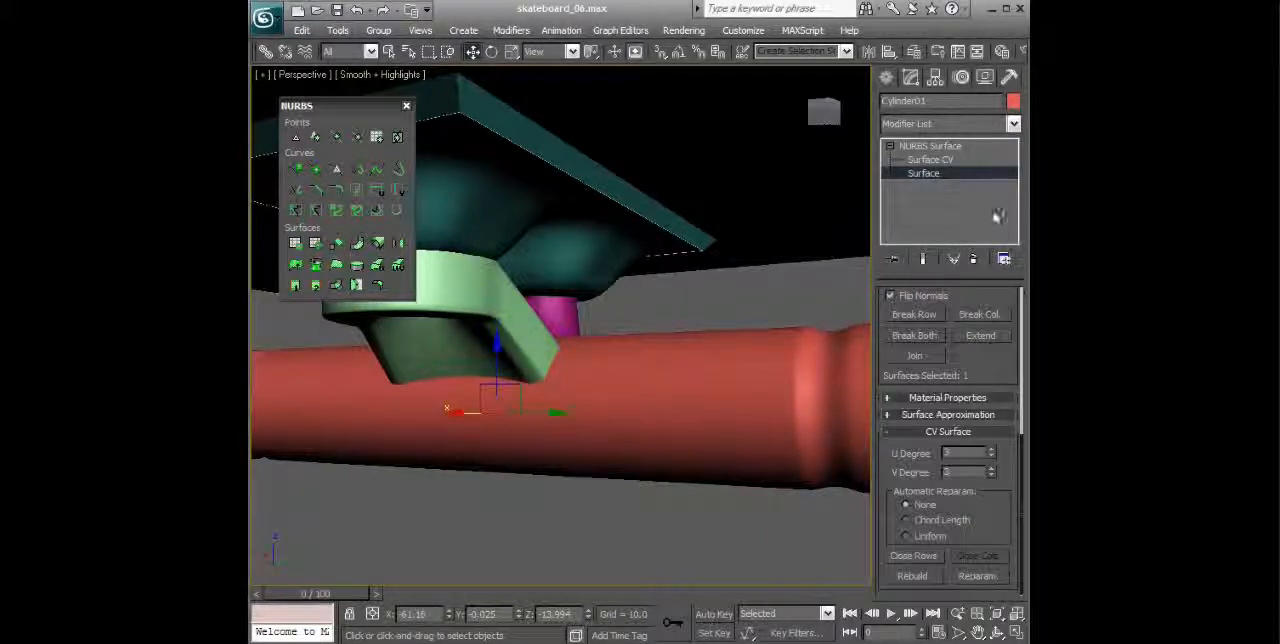
pyautogui.click(975, 577)
pyautogui.moveTo(620, 263); pyautogui.dragTo(792, 208)
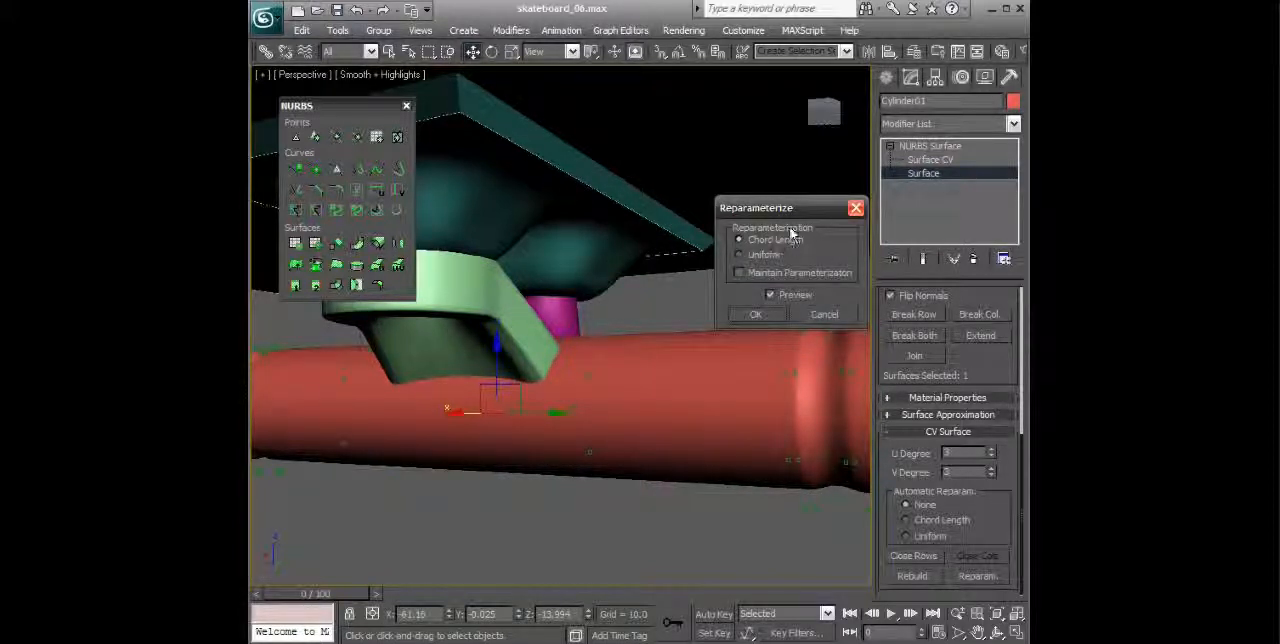
pyautogui.moveTo(793, 215); pyautogui.dragTo(804, 197)
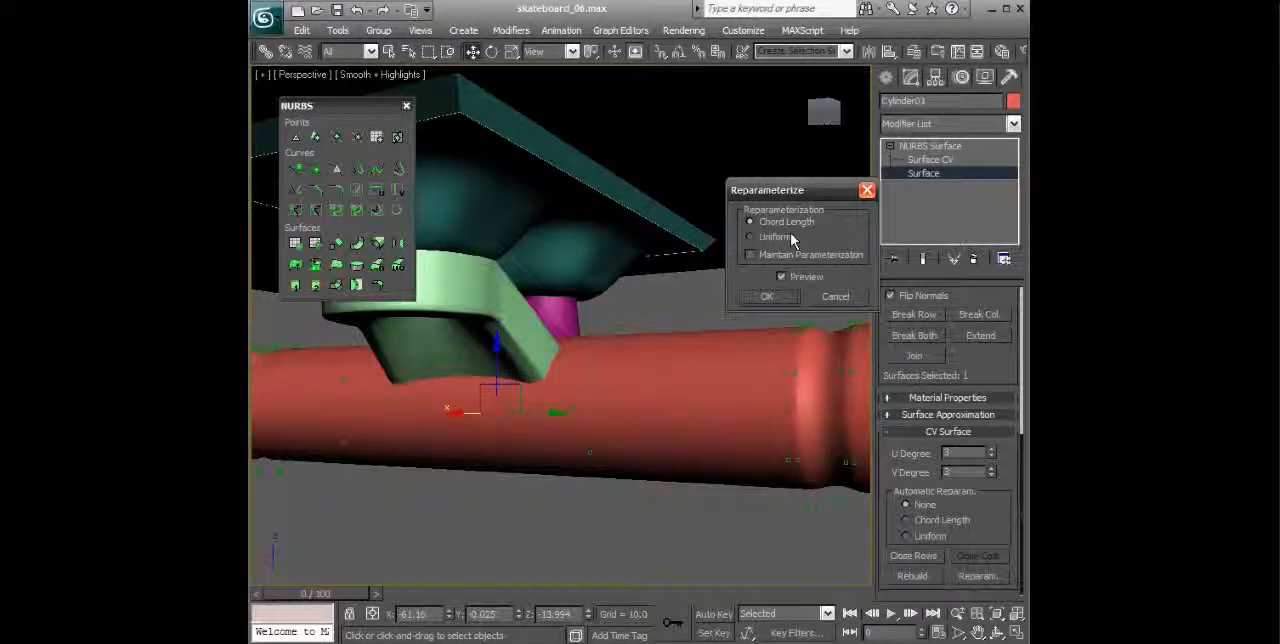
pyautogui.click(768, 297)
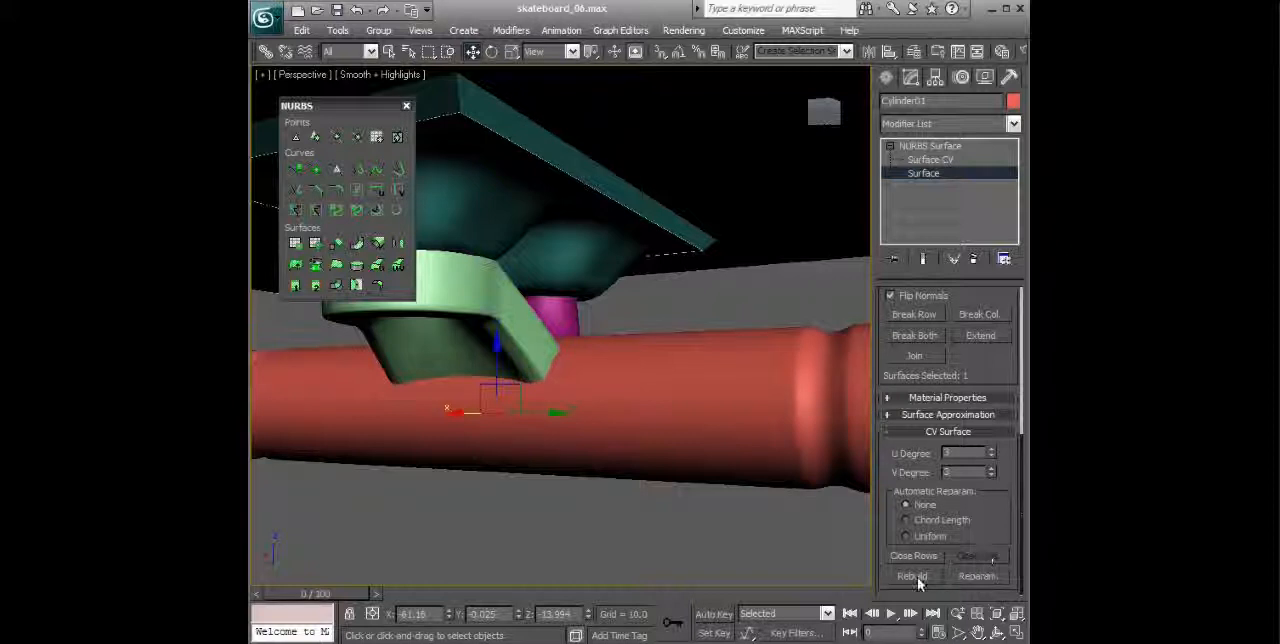
# Step: Rebuild the axle's CV surface by number, with 20 in U and 9 in V
pyautogui.click(915, 577)
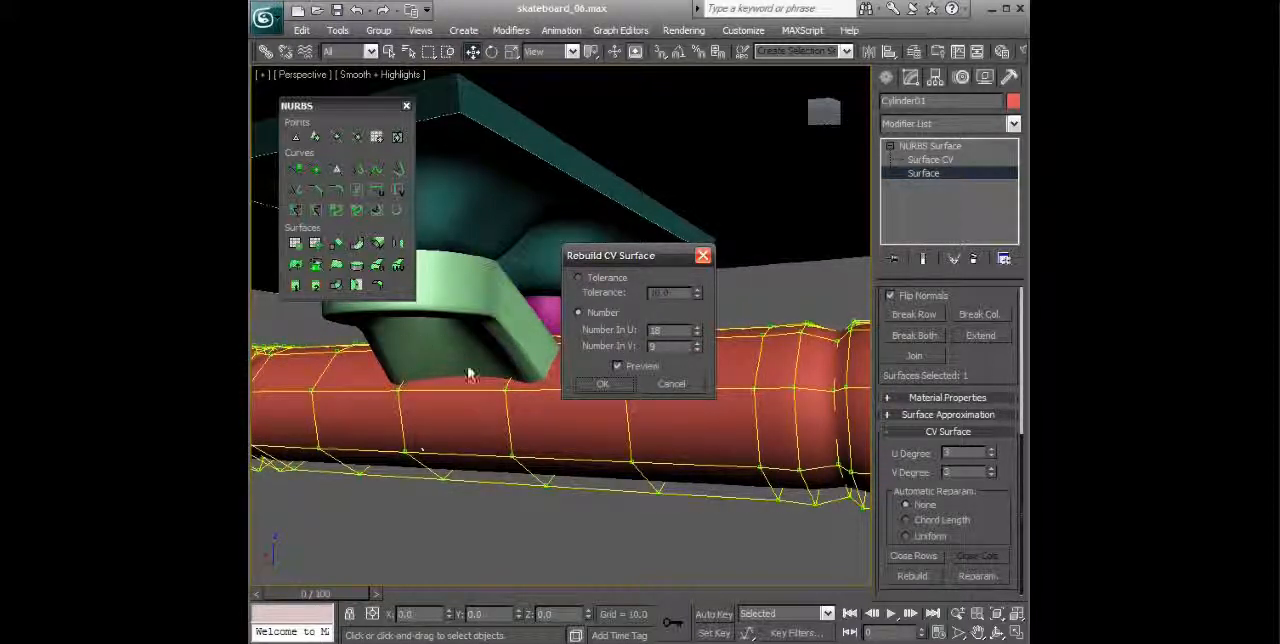
pyautogui.click(698, 328)
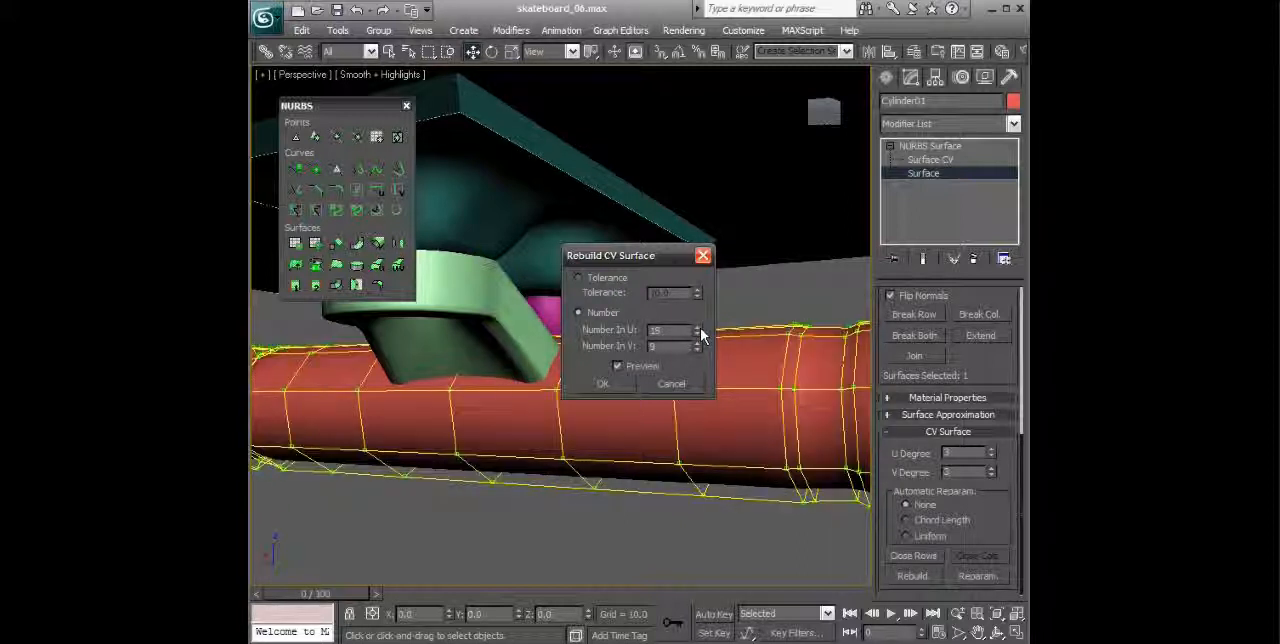
pyautogui.click(698, 328)
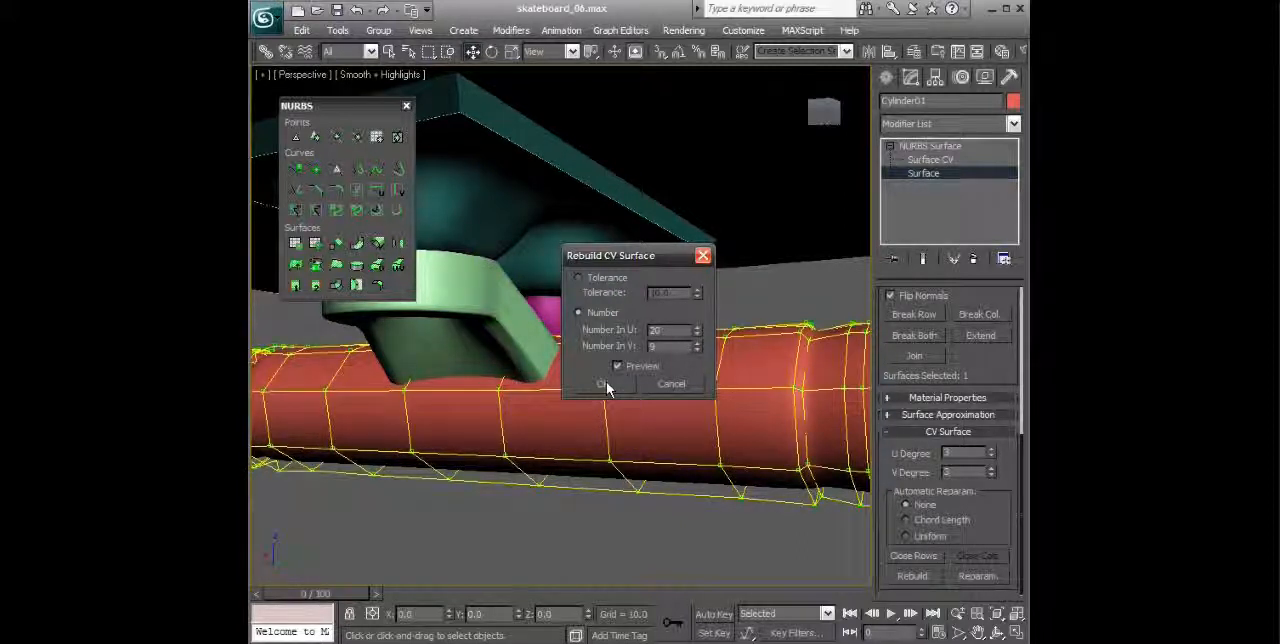
pyautogui.click(606, 384)
pyautogui.keyDown('alt'); pyautogui.moveTo(606, 382); pyautogui.dragTo(757, 350, button='middle'); pyautogui.keyUp('alt')
# Step: Reparameterize the surface of the light green angled bracket using Chord Length
pyautogui.click(929, 146)
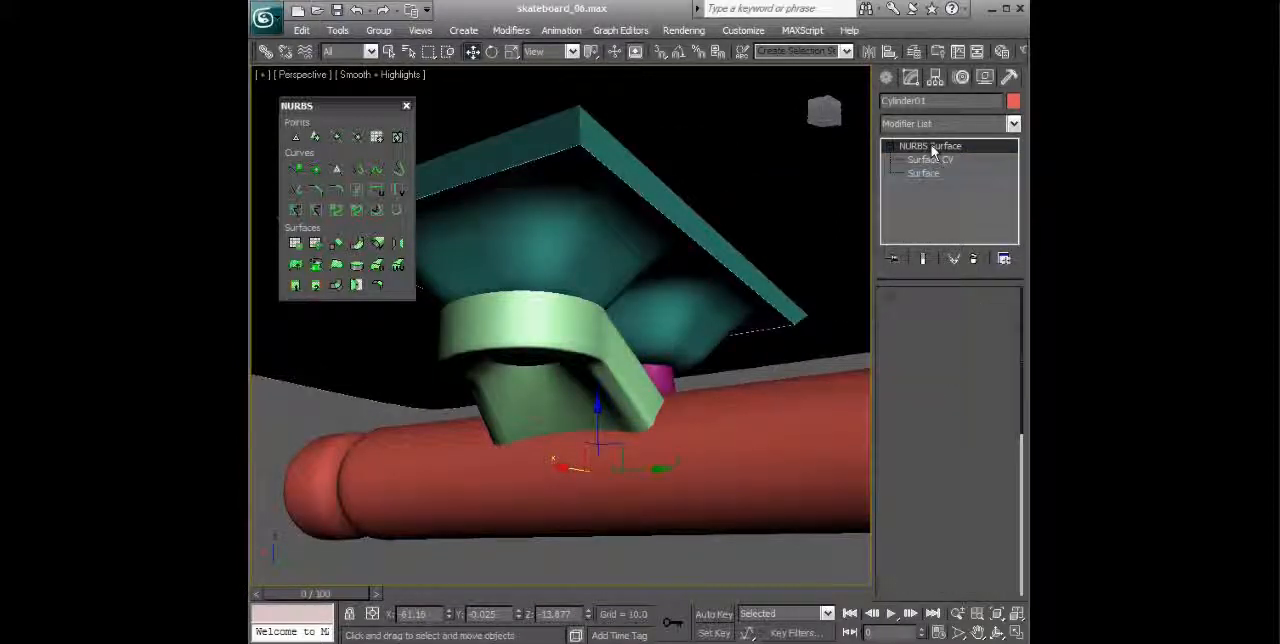
pyautogui.click(517, 371)
pyautogui.keyDown('alt'); pyautogui.moveTo(517, 371); pyautogui.dragTo(568, 373, button='middle'); pyautogui.keyUp('alt')
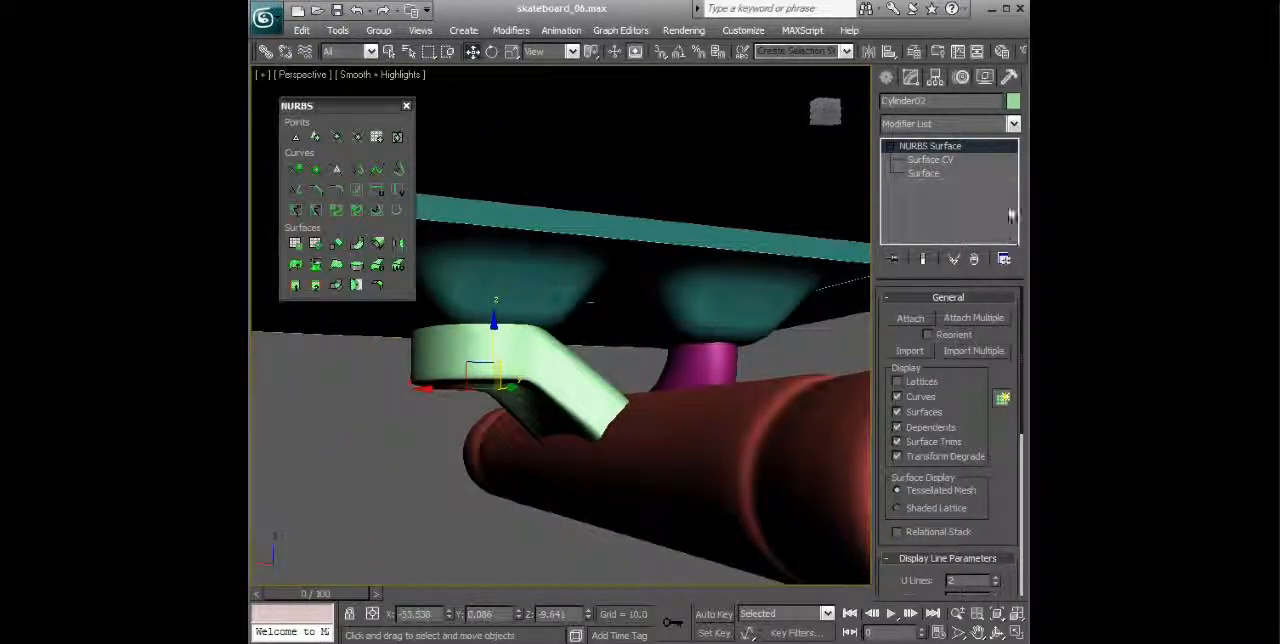
pyautogui.click(923, 173)
pyautogui.click(552, 376)
pyautogui.scroll(-5, 1018, 311)
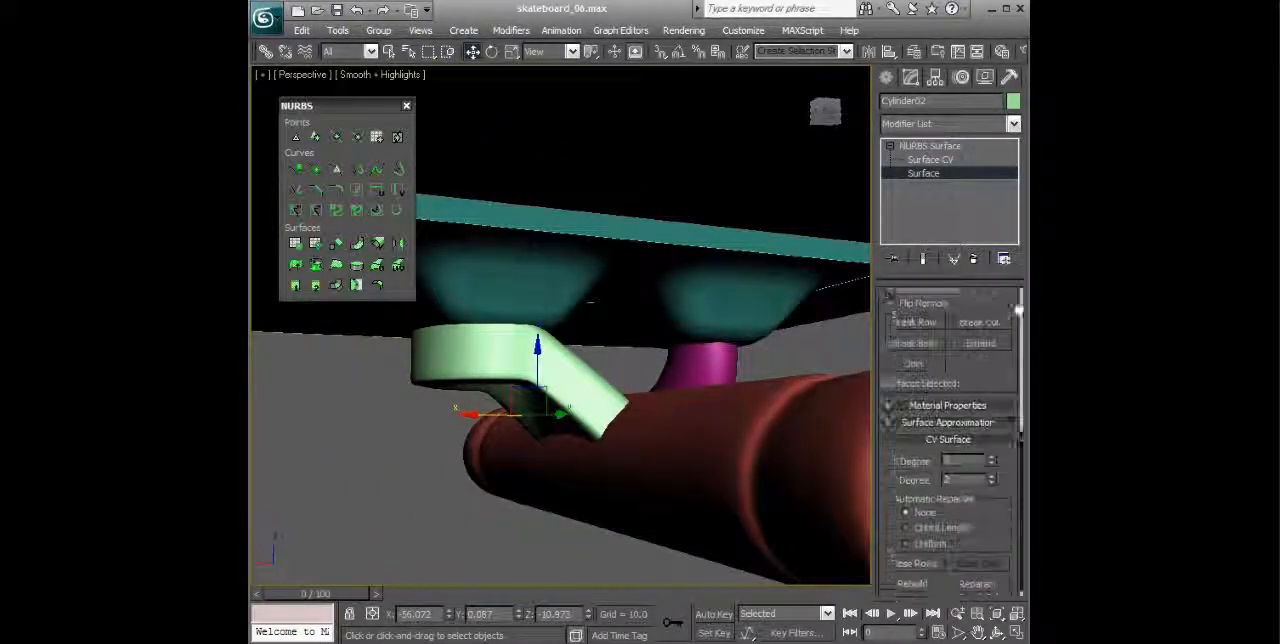
pyautogui.click(976, 575)
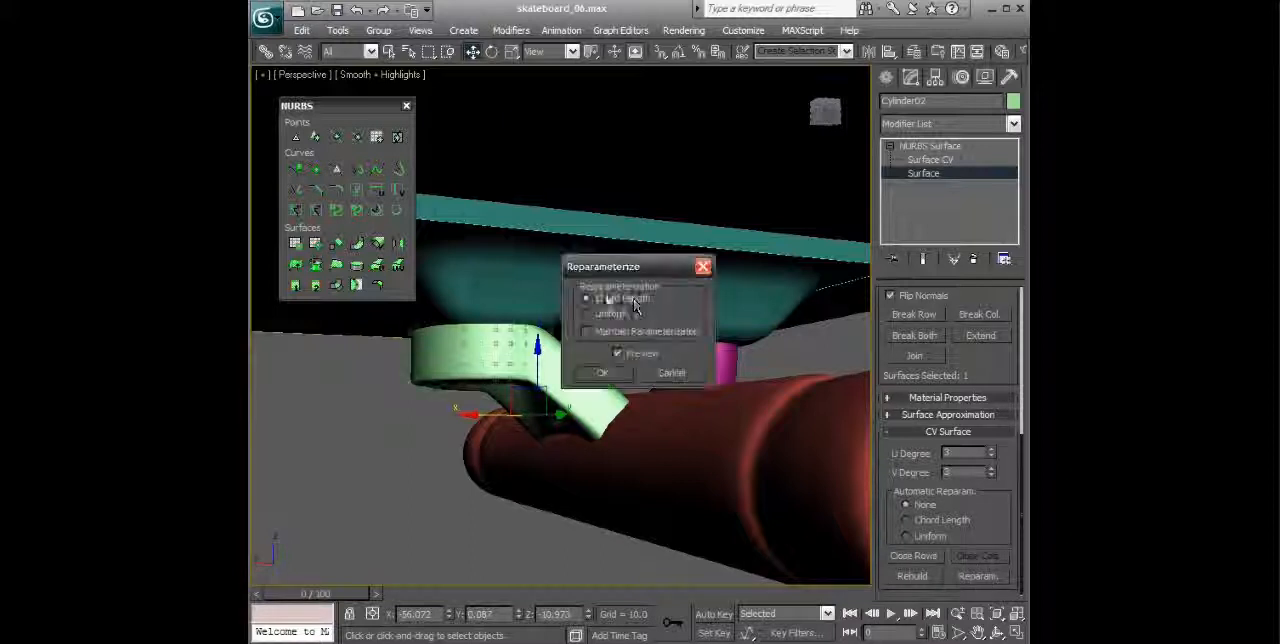
pyautogui.click(600, 374)
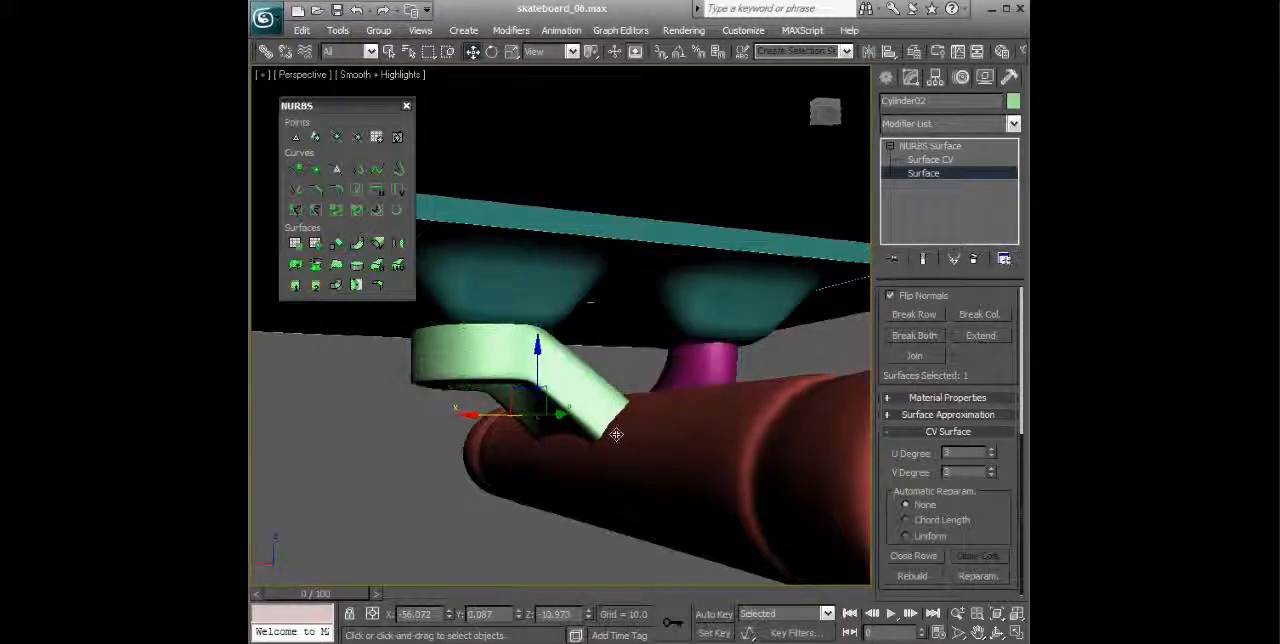
# Step: Attach the green angled bracket and the purple curved stem to the axle's NURBS surface
pyautogui.keyDown('alt'); pyautogui.moveTo(616, 433); pyautogui.dragTo(980, 247, button='middle'); pyautogui.keyUp('alt')
pyautogui.keyDown('alt'); pyautogui.moveTo(843, 286); pyautogui.dragTo(488, 329, button='middle'); pyautogui.keyUp('alt')
pyautogui.click(953, 147)
pyautogui.click(747, 392)
pyautogui.click(911, 320)
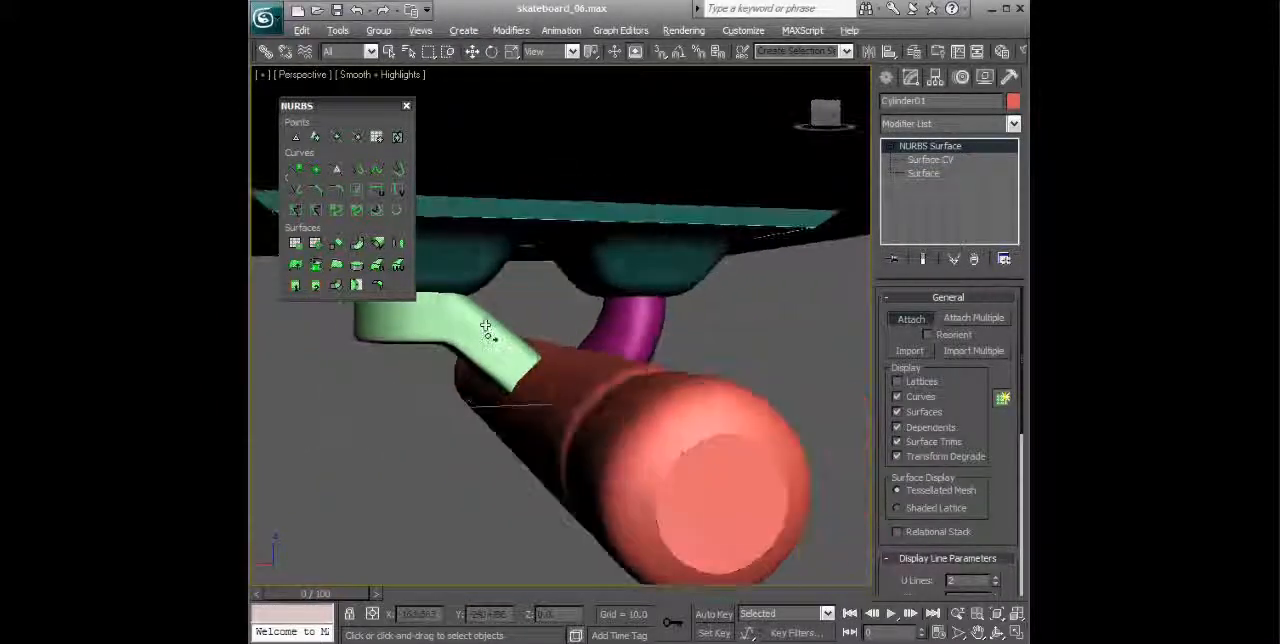
pyautogui.click(662, 336)
pyautogui.keyDown('alt'); pyautogui.moveTo(742, 318); pyautogui.dragTo(663, 372, button='middle'); pyautogui.keyUp('alt')
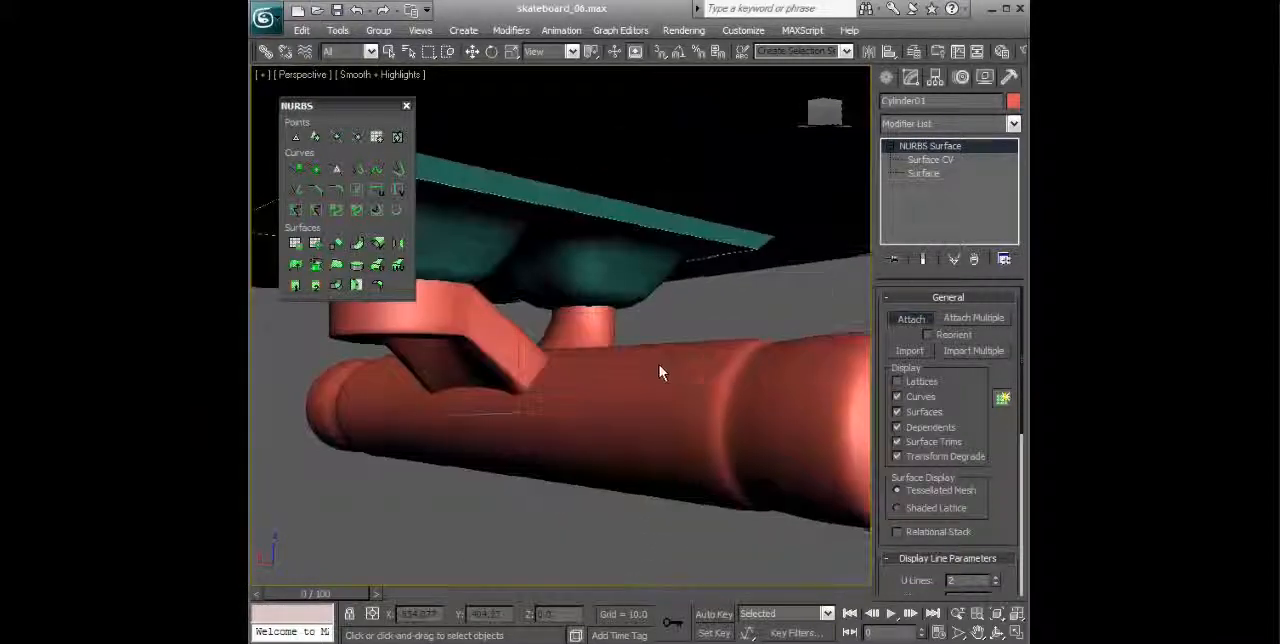
pyautogui.click(932, 173)
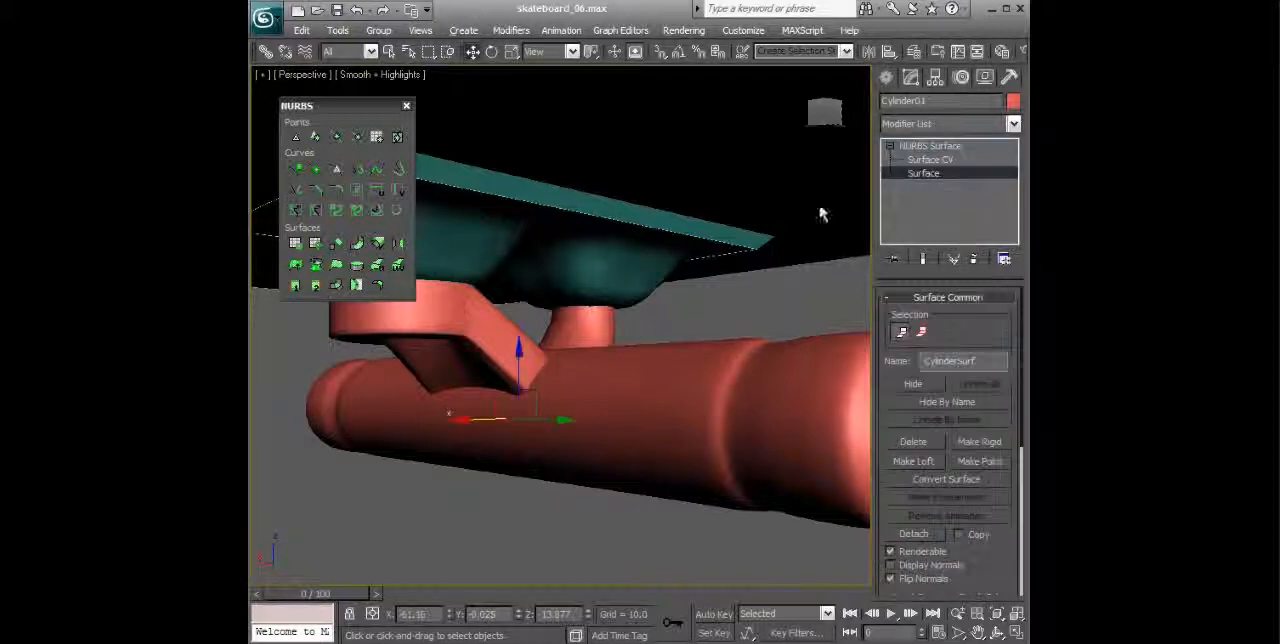
pyautogui.keyDown('alt'); pyautogui.moveTo(790, 232); pyautogui.dragTo(849, 272, button='middle'); pyautogui.keyUp('alt')
pyautogui.keyDown('alt'); pyautogui.moveTo(814, 328); pyautogui.dragTo(605, 350, button='middle'); pyautogui.keyUp('alt')
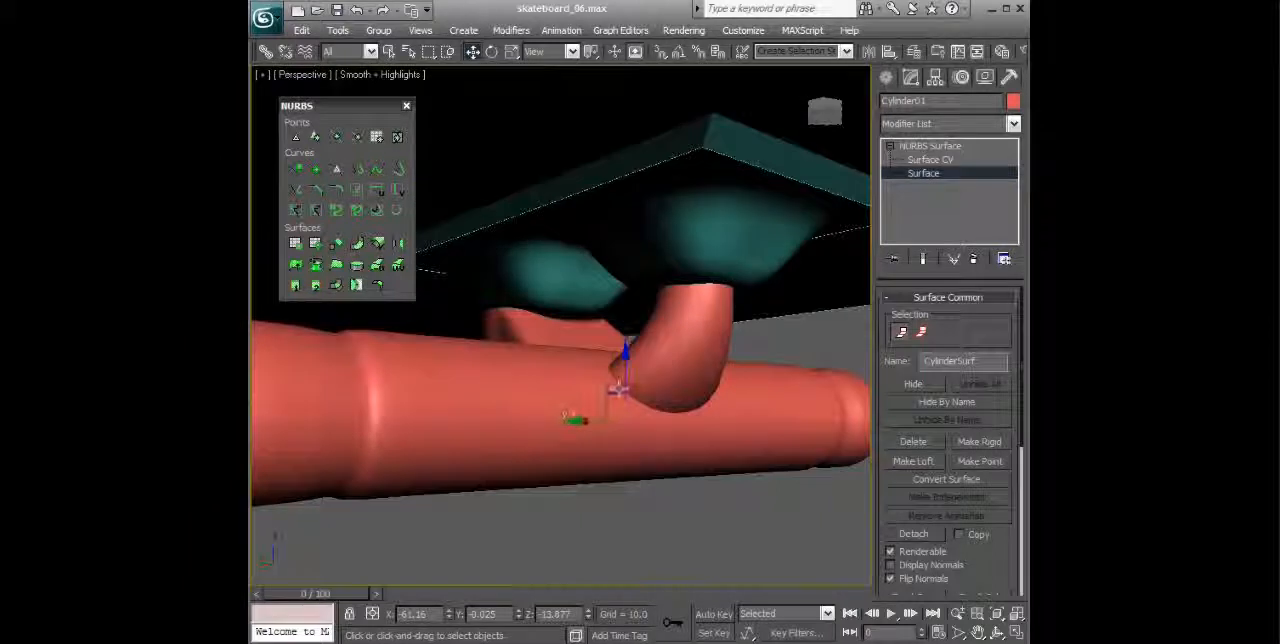
pyautogui.keyDown('alt'); pyautogui.moveTo(619, 388); pyautogui.dragTo(617, 375, button='middle'); pyautogui.keyUp('alt')
pyautogui.keyDown('alt'); pyautogui.moveTo(669, 420); pyautogui.dragTo(660, 350, button='middle'); pyautogui.keyUp('alt')
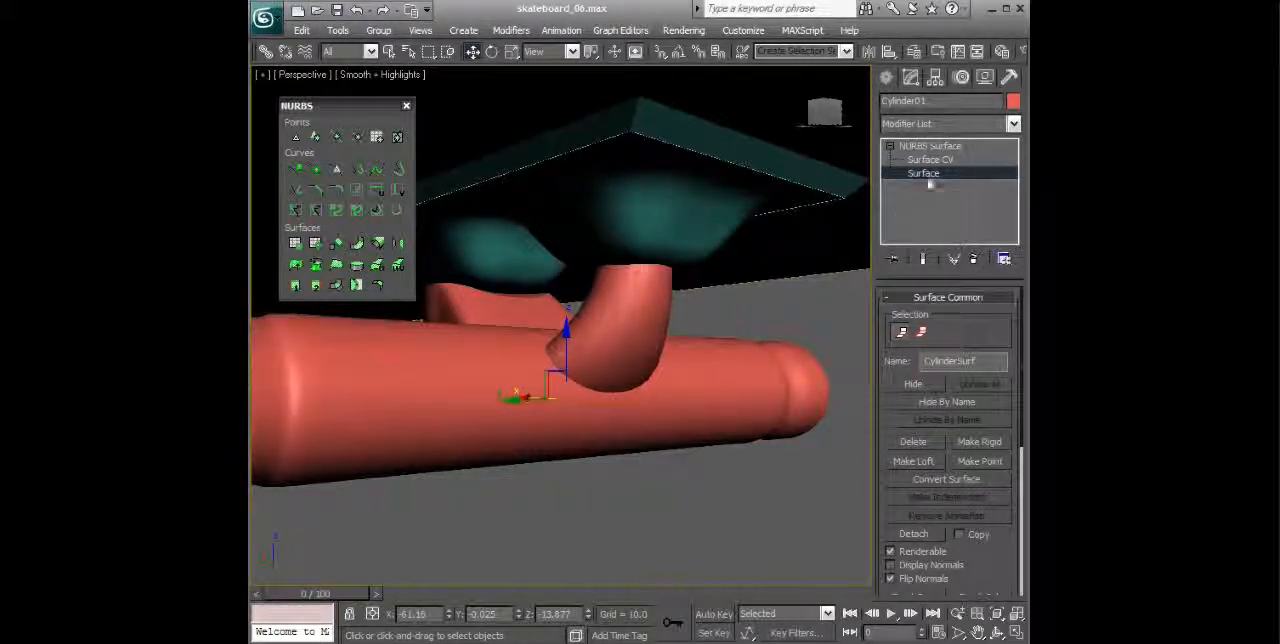
pyautogui.click(930, 146)
# Step: Create a fillet surface between the curved stem and the axle, with its normals flipped
pyautogui.moveTo(808, 312)
pyautogui.keyDown('alt'); pyautogui.mouseDown(button='middle')
pyautogui.moveTo(817, 324)
pyautogui.moveTo(796, 316)
pyautogui.mouseUp(button='middle'); pyautogui.keyUp('alt')
pyautogui.click(376, 285)
pyautogui.keyDown('alt'); pyautogui.moveTo(655, 402); pyautogui.dragTo(671, 315, button='middle'); pyautogui.keyUp('alt')
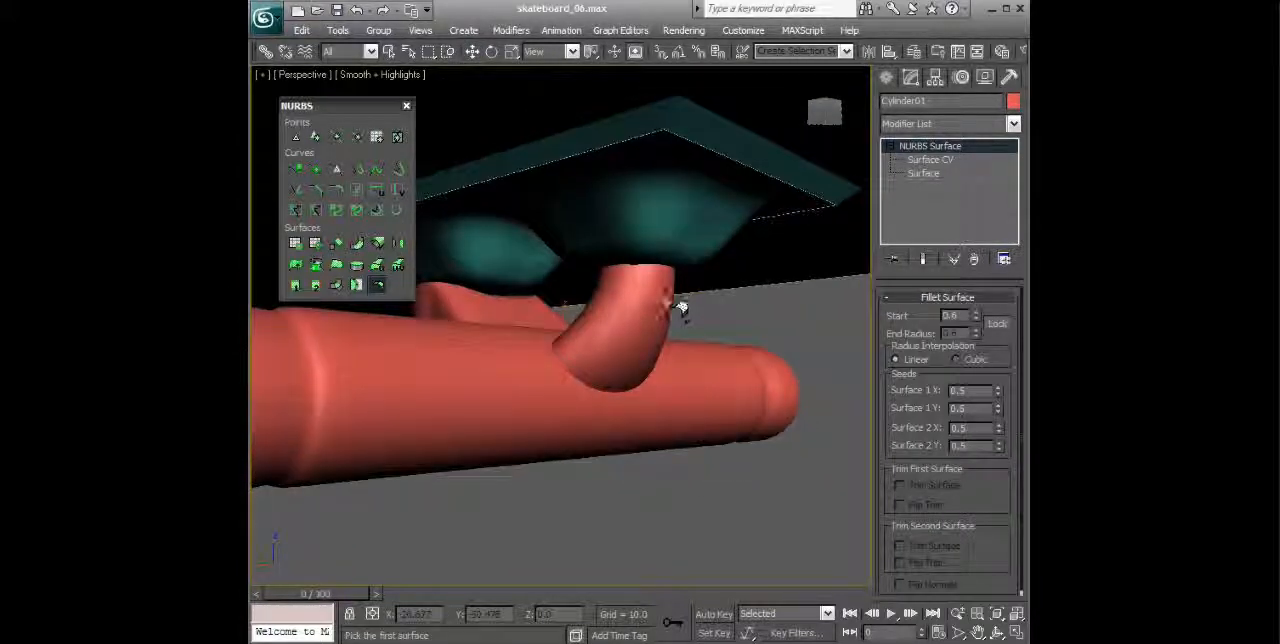
pyautogui.click(672, 318)
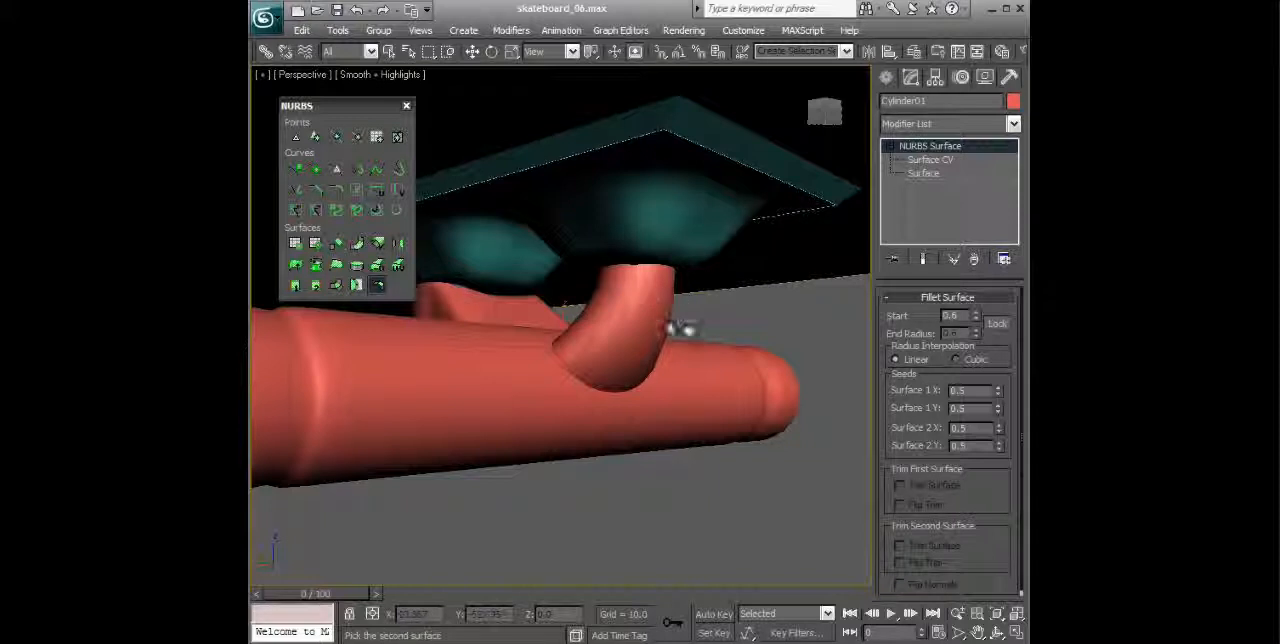
pyautogui.click(690, 388)
pyautogui.keyDown('alt'); pyautogui.moveTo(791, 424); pyautogui.dragTo(752, 416, button='middle'); pyautogui.keyUp('alt')
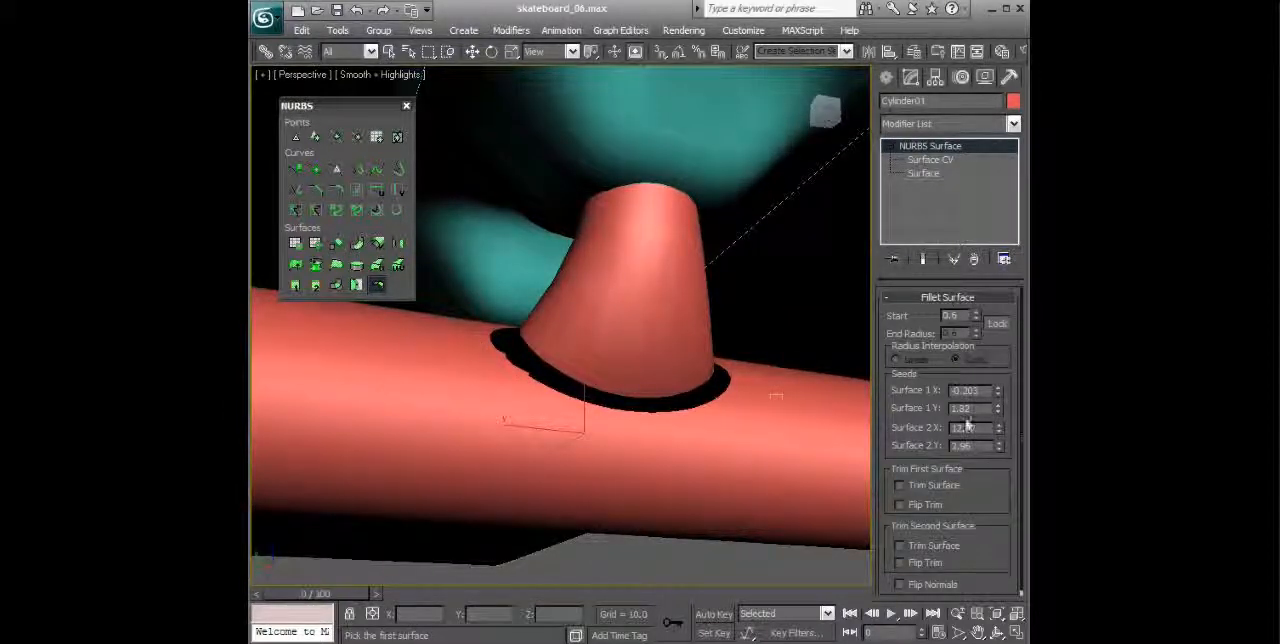
pyautogui.click(899, 584)
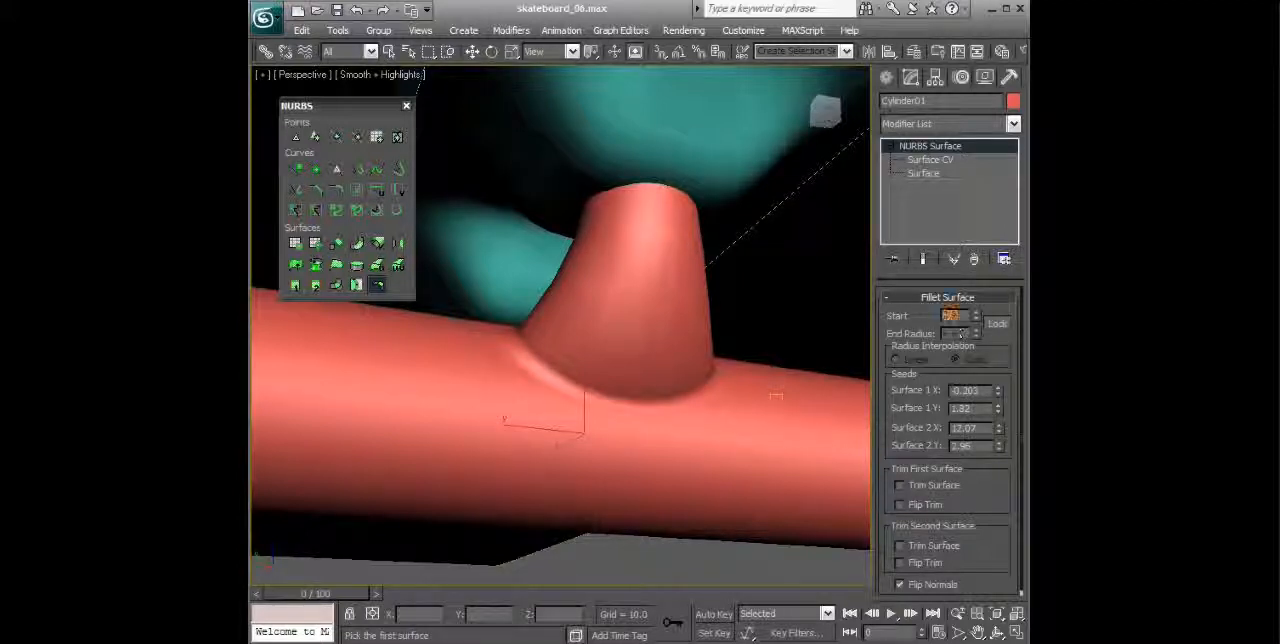
# Step: Test start radii of 1, 2 and 0.3 on the stem's fillet, and set the radius to 0.8
pyautogui.write('1')
pyautogui.press('Return')
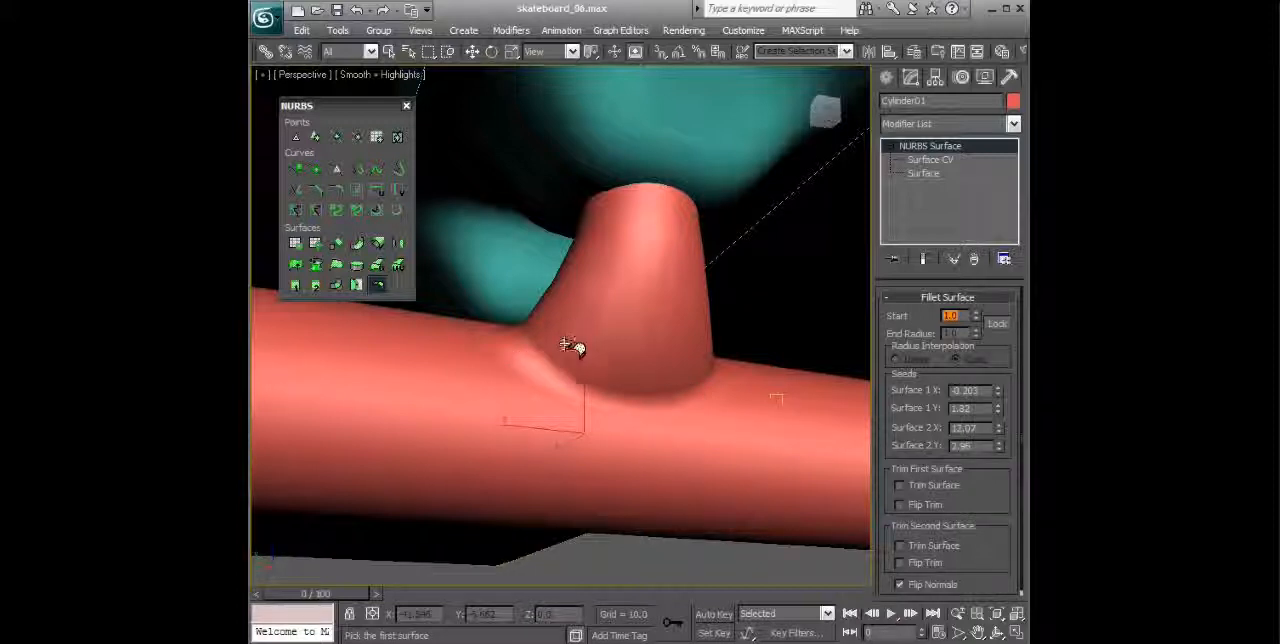
pyautogui.write('2')
pyautogui.press('Return')
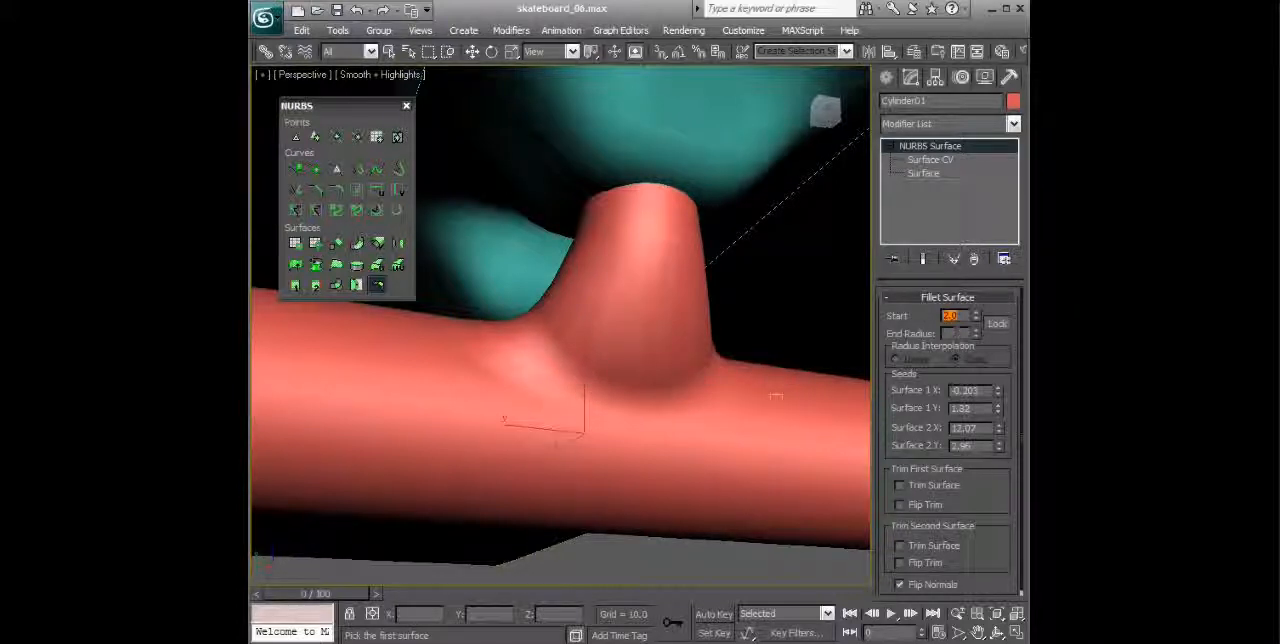
pyautogui.write('0.5')
pyautogui.press('Return')
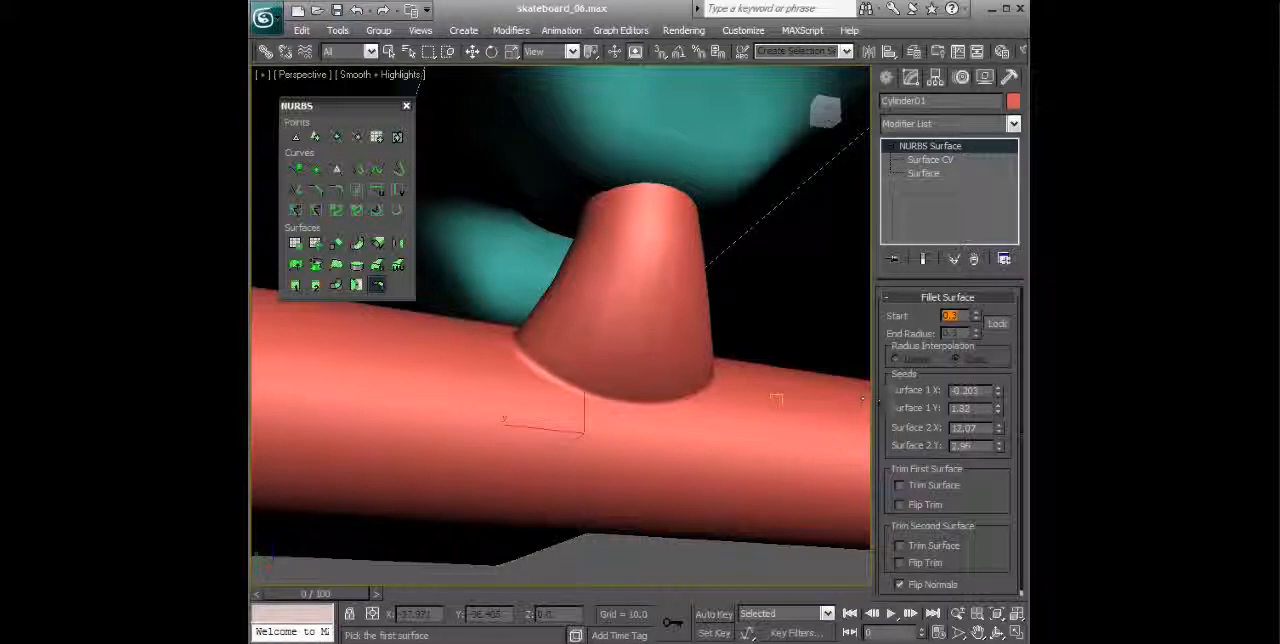
pyautogui.write('0.6')
pyautogui.press('Return')
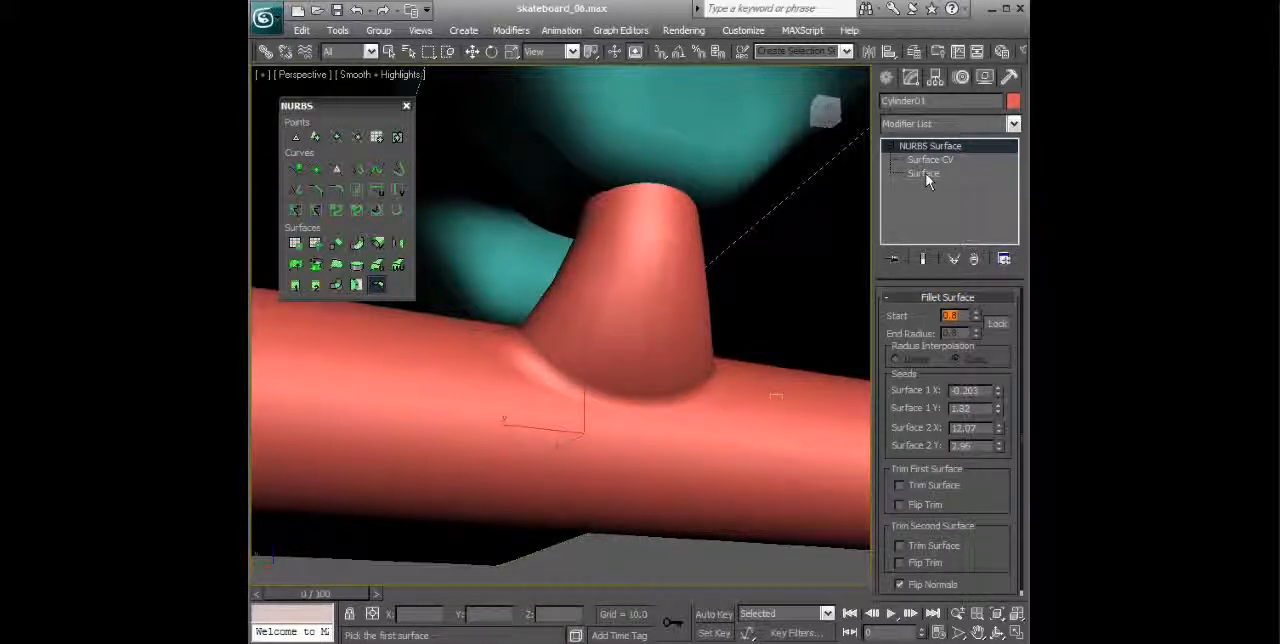
# Step: Select the stem's fillet surface and examine it in wireframe, returning the view to Smooth + Highlights shading
pyautogui.click(926, 175)
pyautogui.click(663, 399)
pyautogui.moveTo(690, 408)
pyautogui.keyDown('alt'); pyautogui.mouseDown(button='middle')
pyautogui.moveTo(707, 422)
pyautogui.moveTo(674, 383)
pyautogui.mouseUp(button='middle'); pyautogui.keyUp('alt')
pyautogui.click(392, 78)
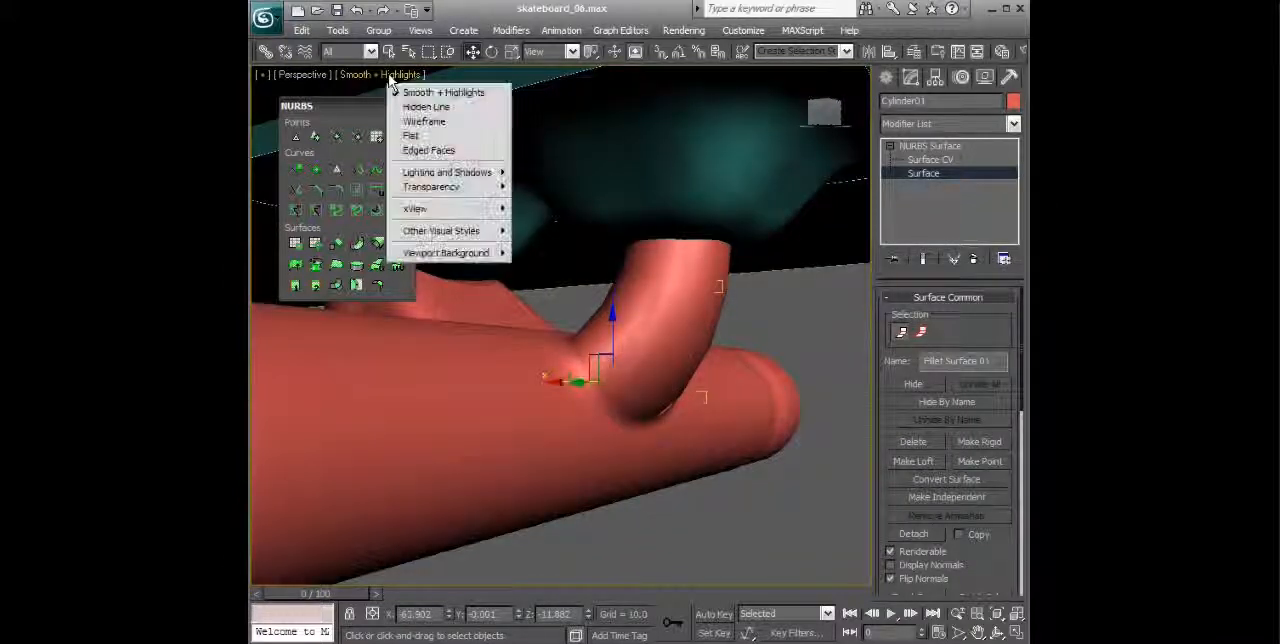
pyautogui.click(428, 121)
pyautogui.keyDown('alt'); pyautogui.moveTo(611, 218); pyautogui.dragTo(645, 245, button='middle'); pyautogui.keyUp('alt')
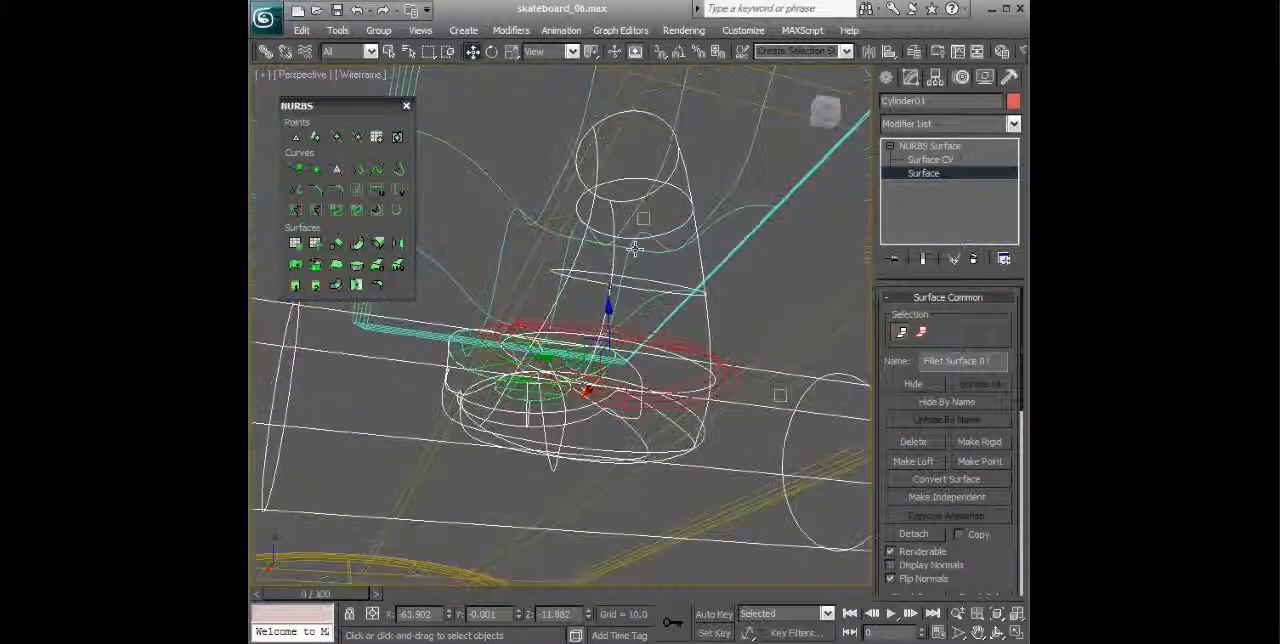
pyautogui.keyDown('alt'); pyautogui.moveTo(600, 340); pyautogui.dragTo(690, 300, button='middle'); pyautogui.keyUp('alt')
pyautogui.click(358, 78)
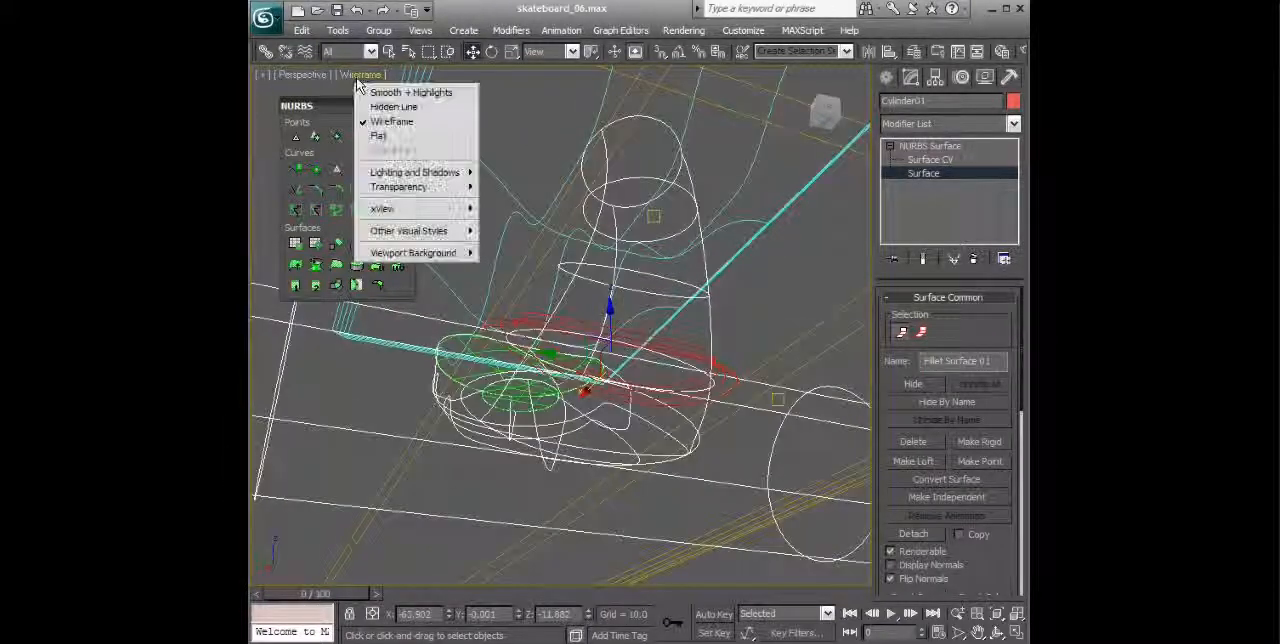
pyautogui.click(371, 93)
pyautogui.moveTo(740, 330)
pyautogui.keyDown('alt'); pyautogui.mouseDown(button='middle')
pyautogui.moveTo(760, 343)
pyautogui.moveTo(700, 398)
pyautogui.moveTo(790, 388)
pyautogui.mouseUp(button='middle'); pyautogui.keyUp('alt')
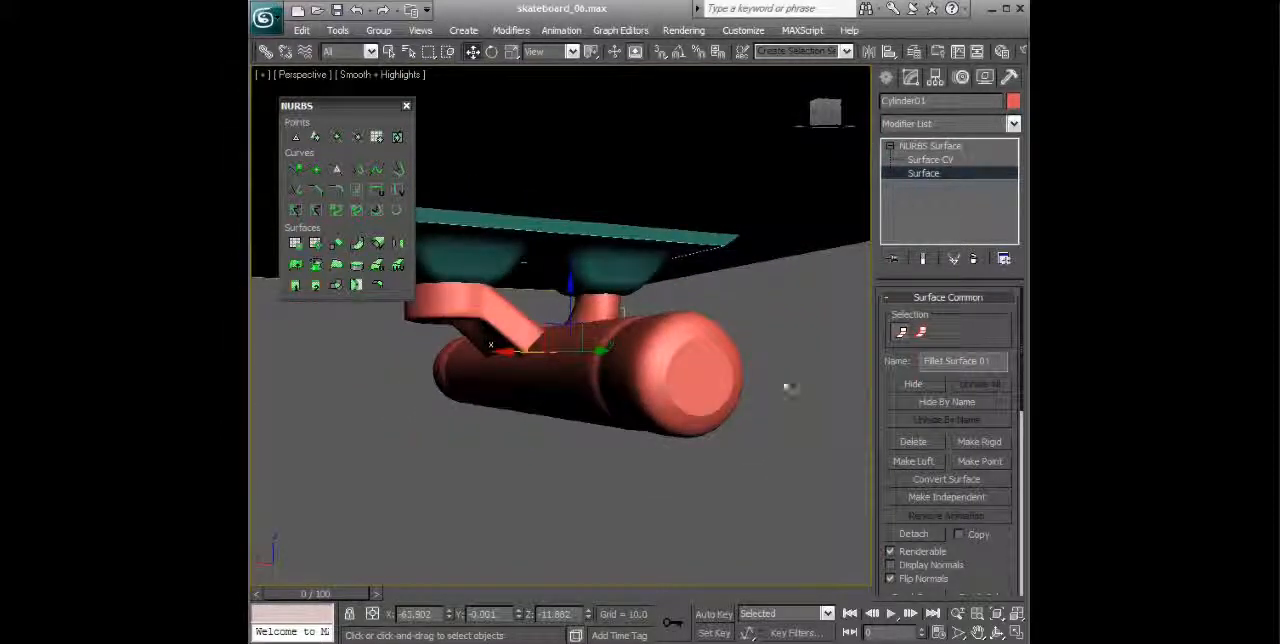
pyautogui.click(930, 147)
# Step: Create a fillet surface with a 0.8 start radius between the angled bracket and the axle
pyautogui.keyDown('alt'); pyautogui.moveTo(774, 209); pyautogui.dragTo(711, 343, button='middle'); pyautogui.keyUp('alt')
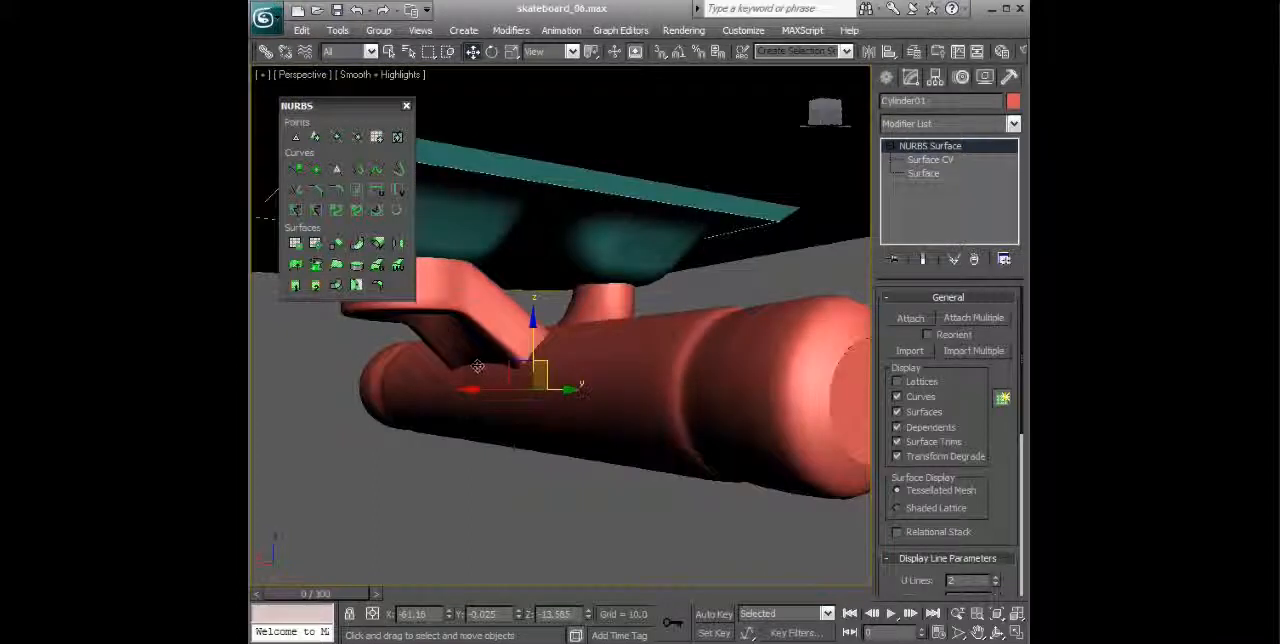
pyautogui.click(377, 285)
pyautogui.keyDown('alt'); pyautogui.moveTo(520, 455); pyautogui.dragTo(480, 430, button='middle'); pyautogui.keyUp('alt')
pyautogui.click(416, 333)
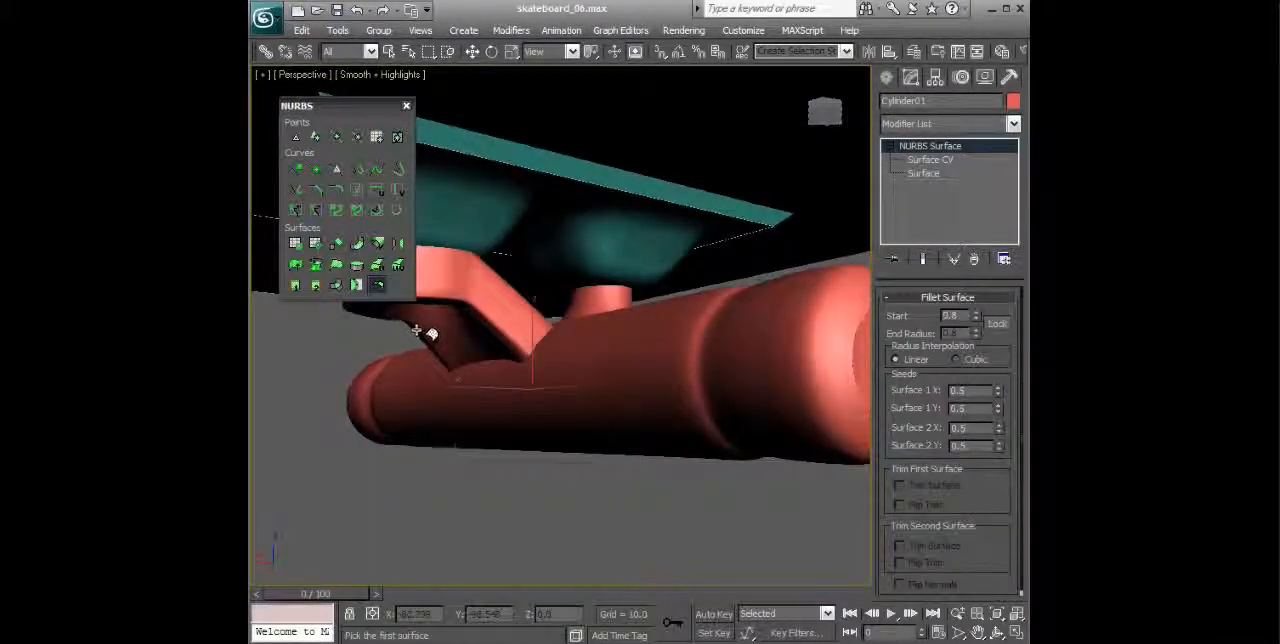
pyautogui.click(416, 390)
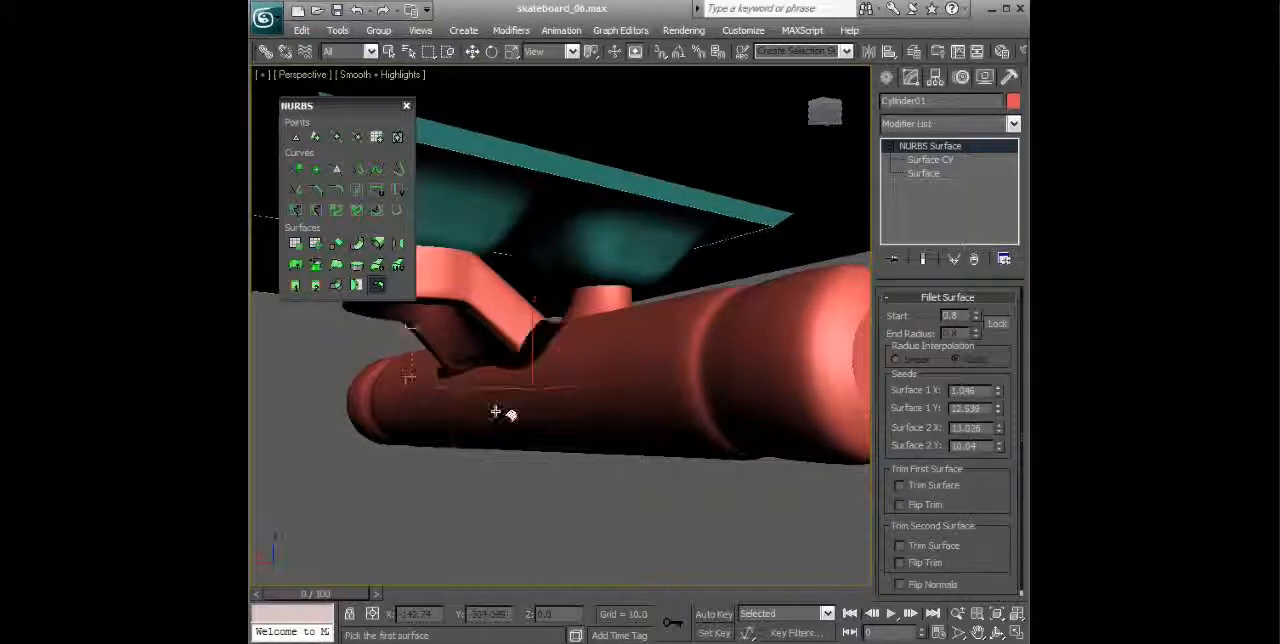
pyautogui.keyDown('alt'); pyautogui.moveTo(543, 449); pyautogui.dragTo(585, 455, button='middle'); pyautogui.keyUp('alt')
pyautogui.scroll(1, 585, 453)
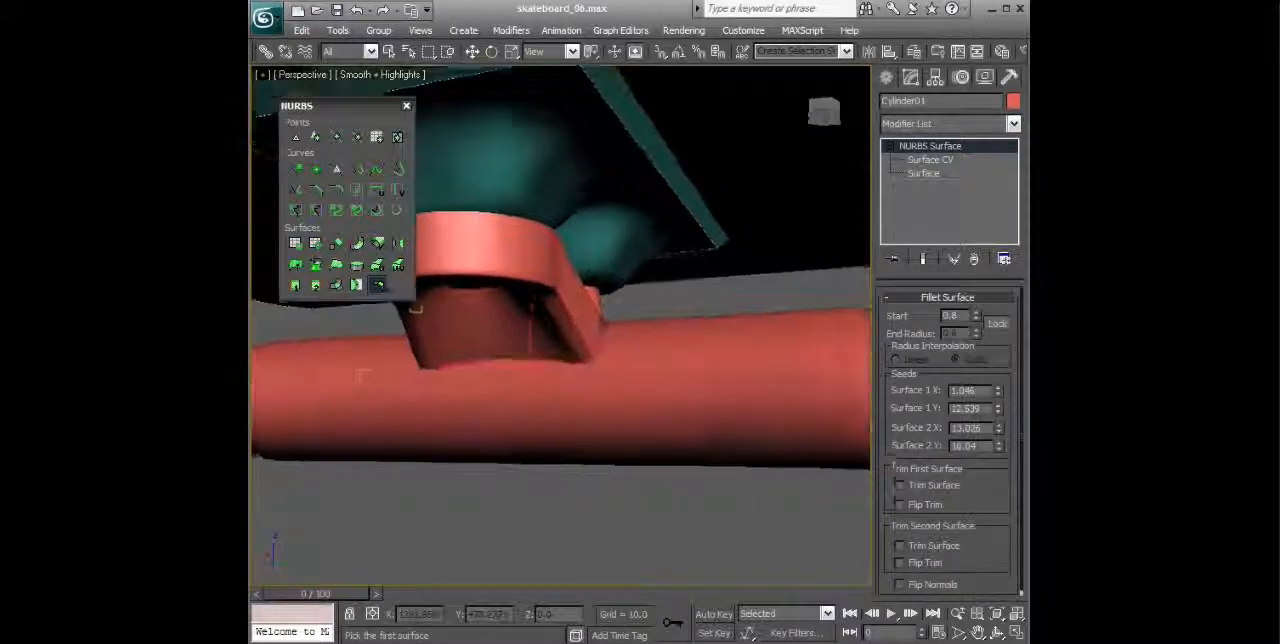
# Step: Set the bracket fillet's start radius to 0.6, flip its normals and finish creating fillet surfaces
pyautogui.click(976, 319)
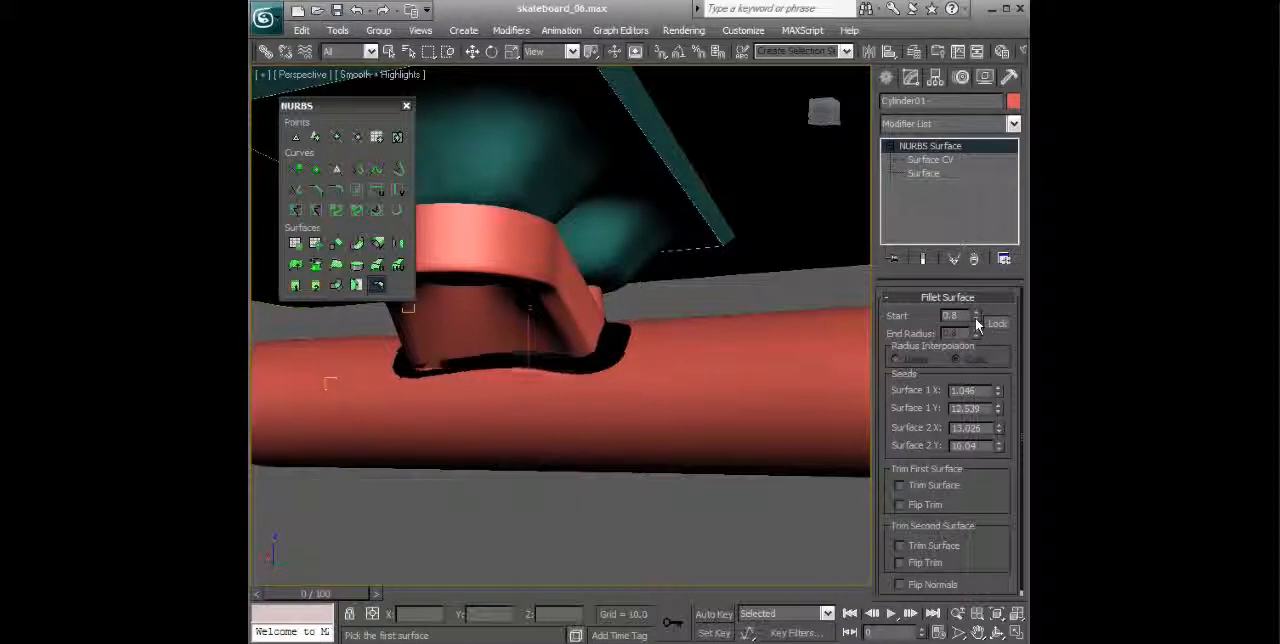
pyautogui.click(976, 319)
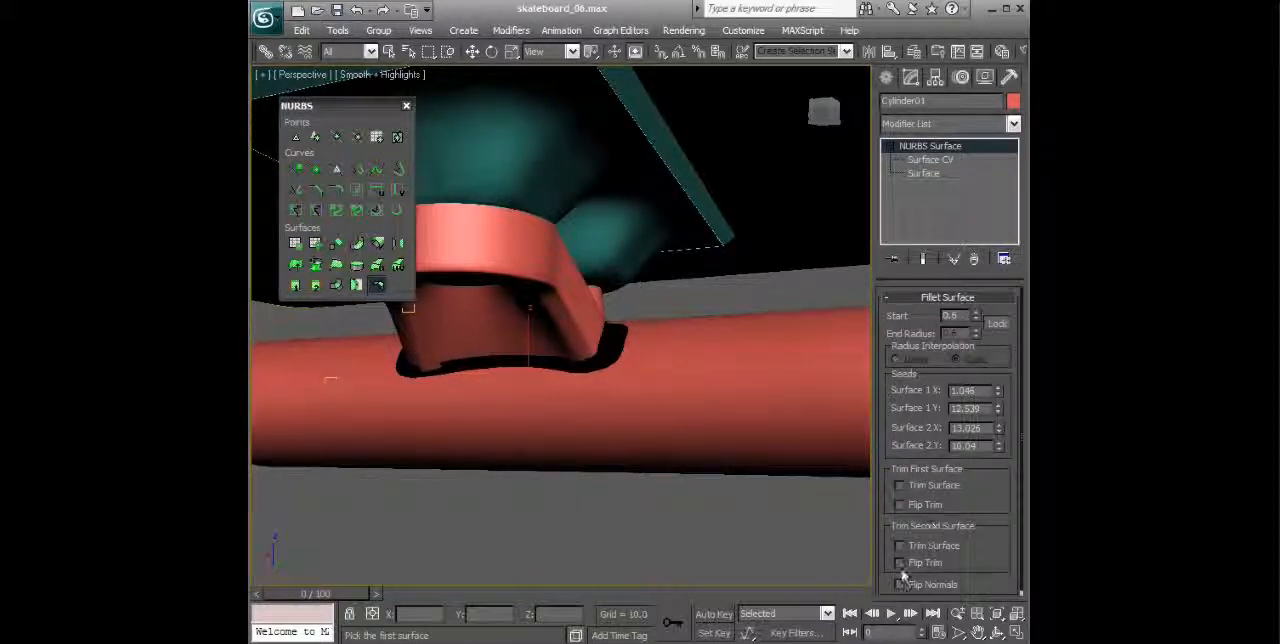
pyautogui.click(900, 585)
pyautogui.moveTo(814, 506)
pyautogui.keyDown('alt'); pyautogui.mouseDown(button='middle')
pyautogui.moveTo(777, 460)
pyautogui.moveTo(660, 508)
pyautogui.moveTo(714, 486)
pyautogui.moveTo(735, 446)
pyautogui.moveTo(751, 231)
pyautogui.moveTo(680, 434)
pyautogui.moveTo(600, 409)
pyautogui.moveTo(640, 431)
pyautogui.moveTo(703, 438)
pyautogui.moveTo(686, 438)
pyautogui.mouseUp(button='middle'); pyautogui.keyUp('alt')
pyautogui.click(378, 285)
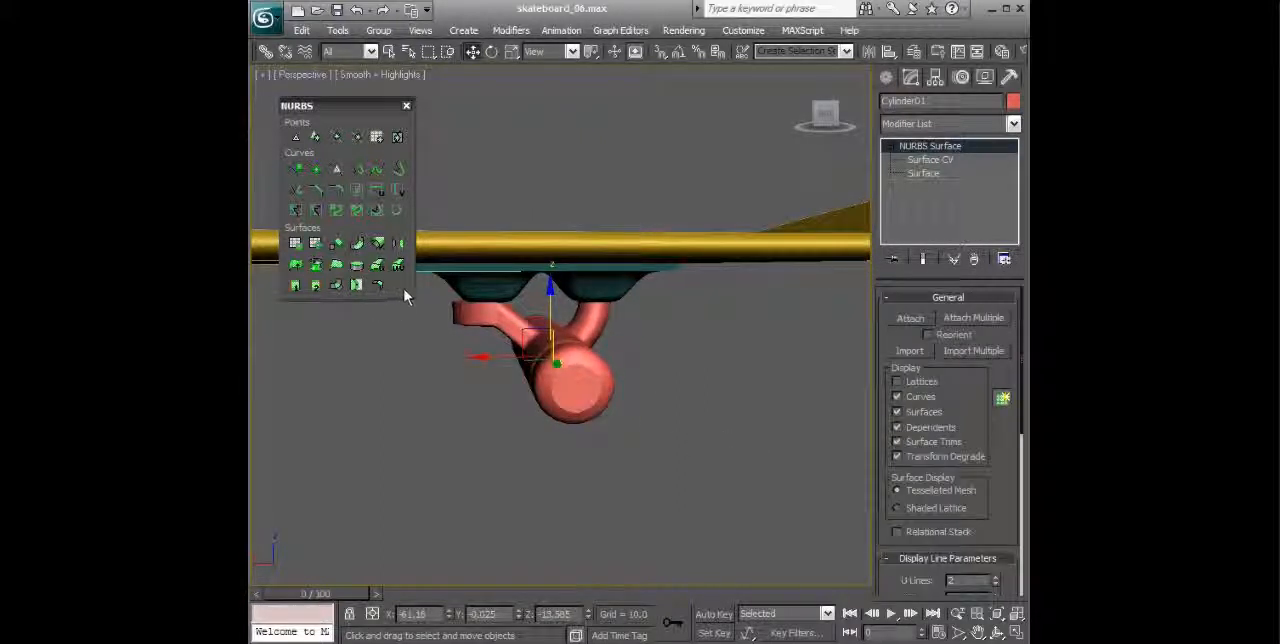
# Step: Move the NURBS toolbox aside and examine the joints of the bracket and curved stem with the axle from several angles
pyautogui.moveTo(322, 106); pyautogui.dragTo(391, 94)
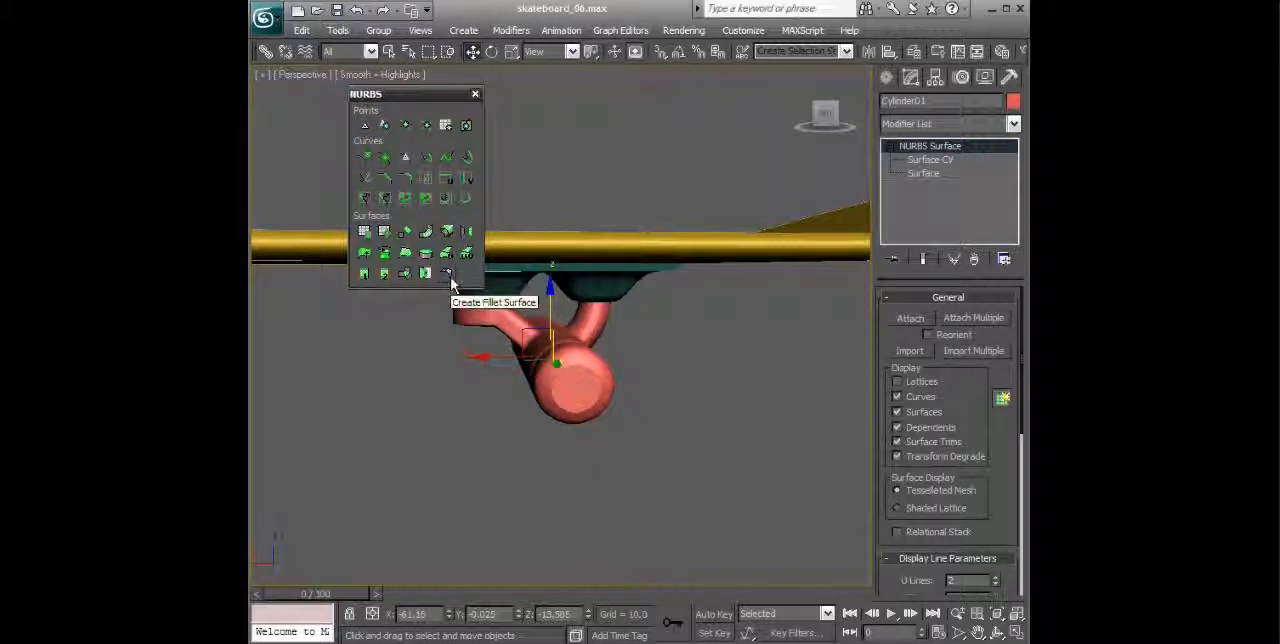
pyautogui.keyDown('alt'); pyautogui.moveTo(560, 360); pyautogui.dragTo(575, 310, button='middle'); pyautogui.keyUp('alt')
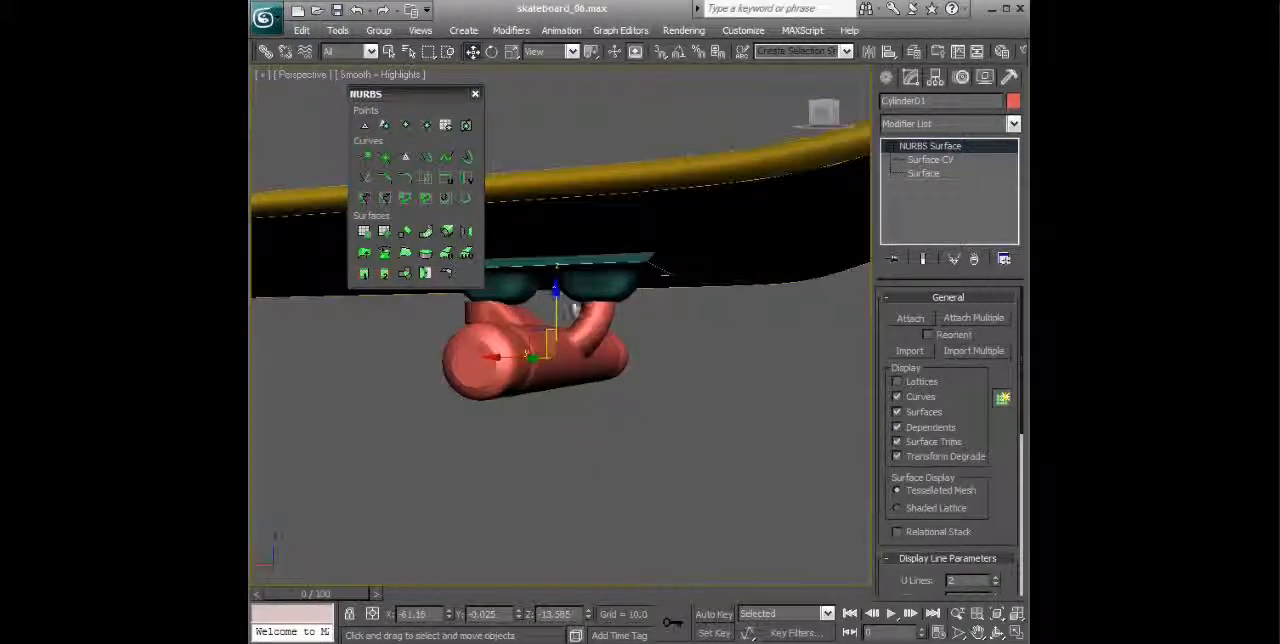
pyautogui.keyDown('alt'); pyautogui.moveTo(646, 344); pyautogui.dragTo(584, 301, button='middle'); pyautogui.keyUp('alt')
pyautogui.scroll(4, 682, 338)
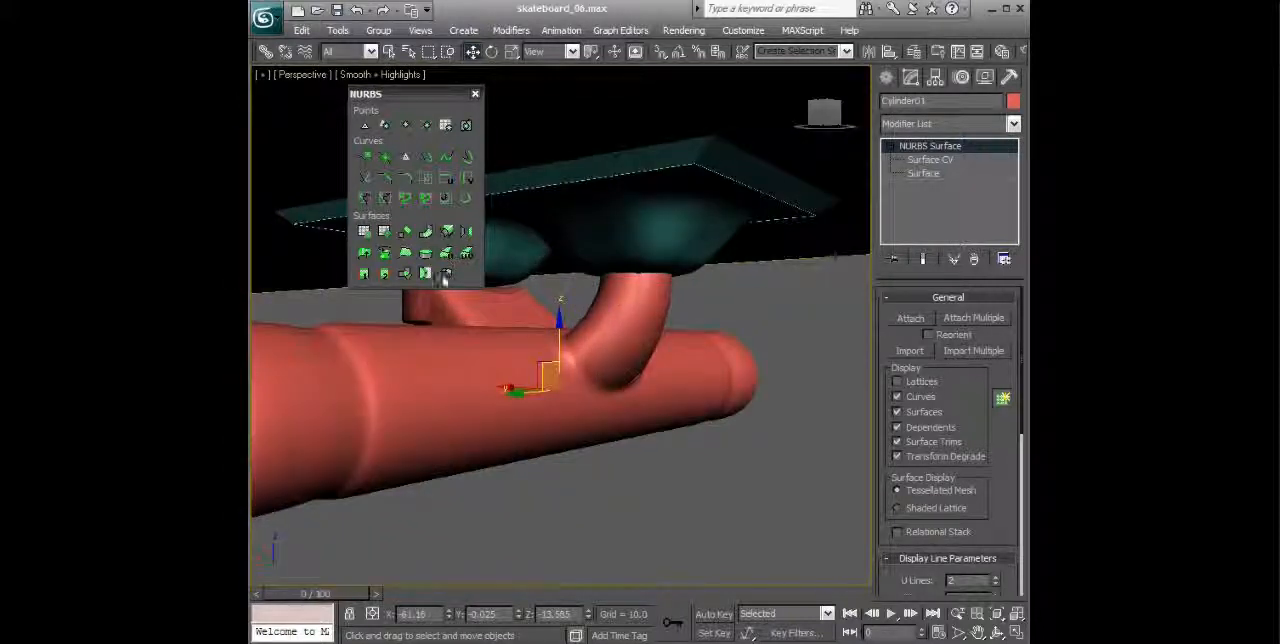
pyautogui.keyDown('alt'); pyautogui.moveTo(648, 360); pyautogui.dragTo(658, 301, button='middle'); pyautogui.keyUp('alt')
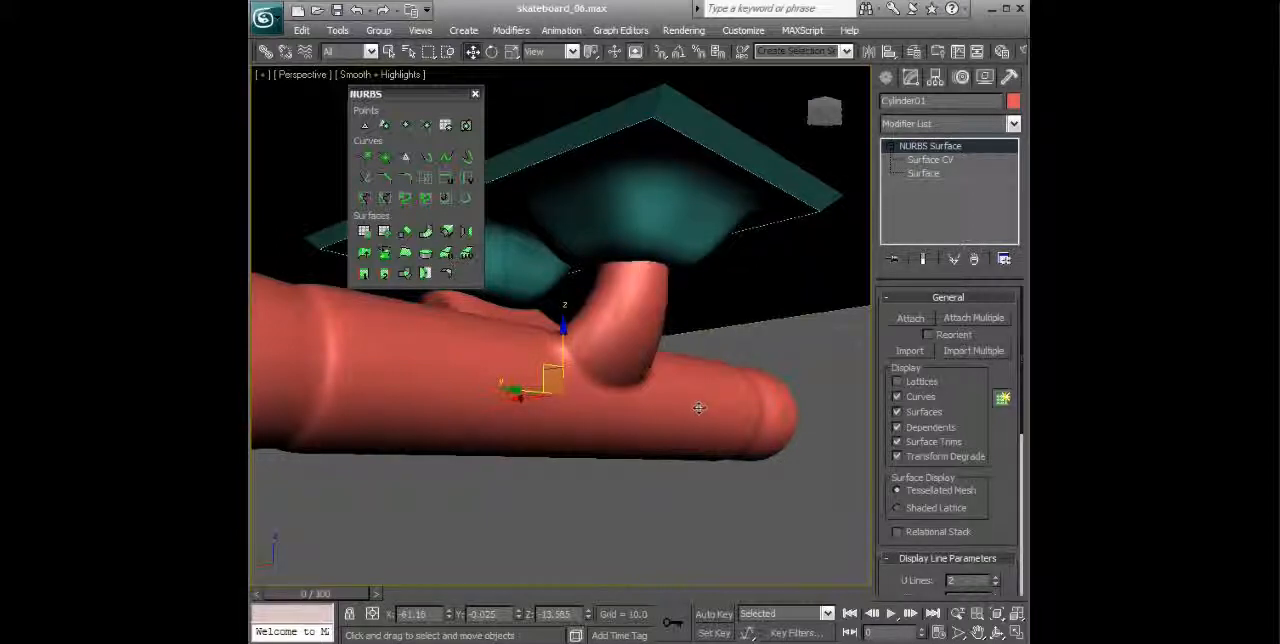
pyautogui.keyDown('alt'); pyautogui.moveTo(696, 405); pyautogui.dragTo(704, 414, button='middle'); pyautogui.keyUp('alt')
pyautogui.scroll(-5, 729, 439)
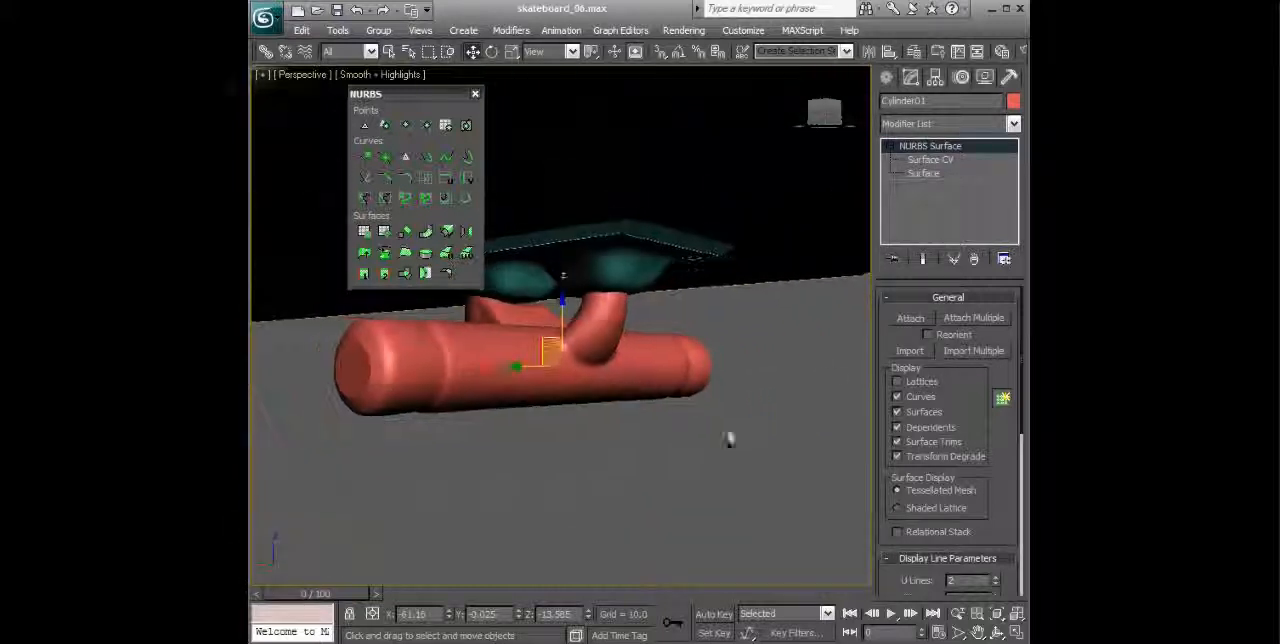
# Step: Switch to the Surface sub-object level and examine the stem's fillet surface and the whole truck beneath the deck
pyautogui.click(924, 174)
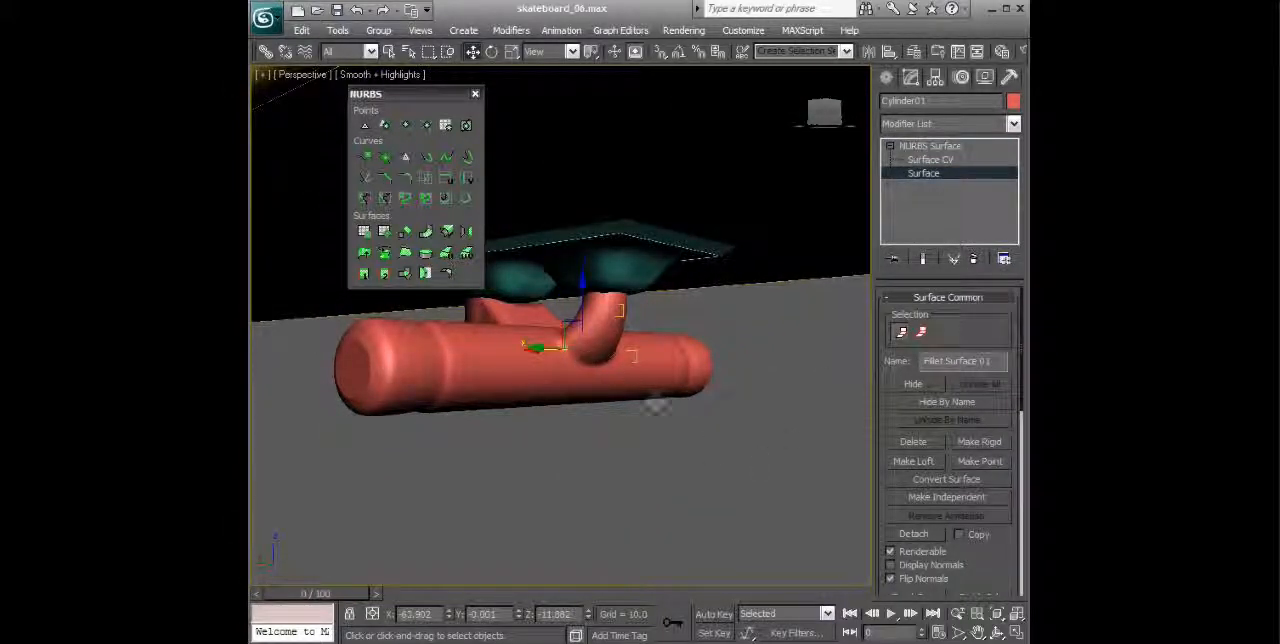
pyautogui.keyDown('alt'); pyautogui.moveTo(656, 356); pyautogui.dragTo(717, 377, button='middle'); pyautogui.keyUp('alt')
pyautogui.scroll(3, 698, 380)
pyautogui.scroll(-4, 690, 385)
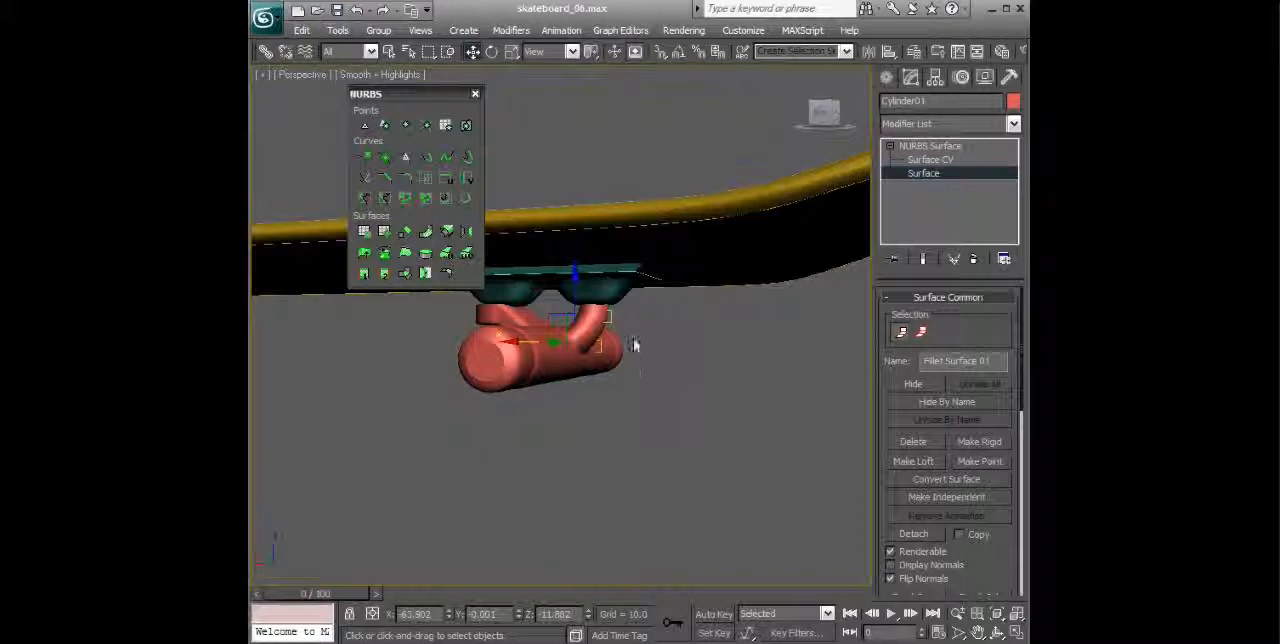
pyautogui.keyDown('alt'); pyautogui.moveTo(633, 345); pyautogui.dragTo(698, 375, button='middle'); pyautogui.keyUp('alt')
pyautogui.keyDown('alt'); pyautogui.moveTo(600, 328); pyautogui.dragTo(603, 471, button='middle'); pyautogui.keyUp('alt')
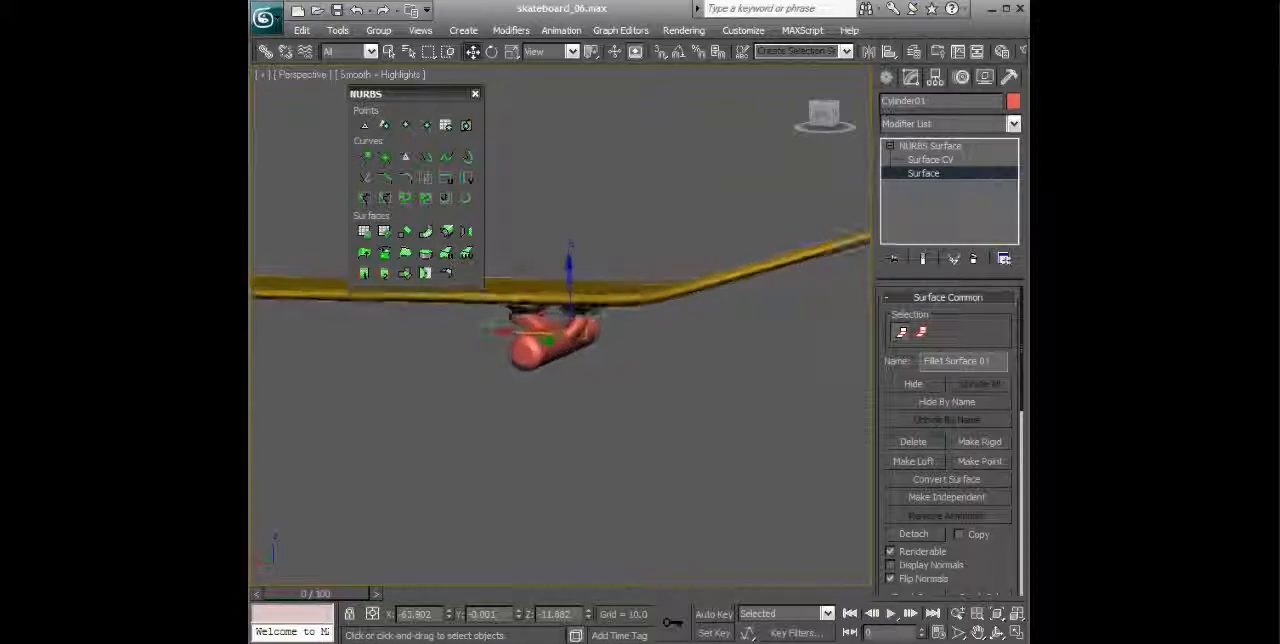